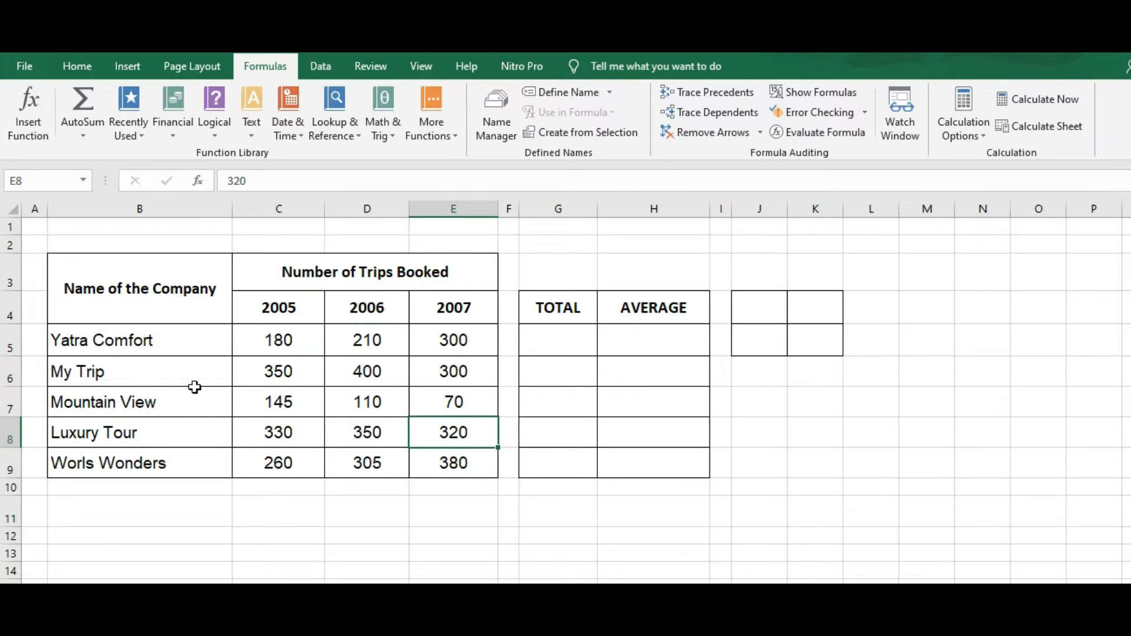
# - Examine the company names, the trips booked per year, and the empty cells in the TOTAL and AVERAGE columns
pyautogui.moveTo(154, 337); pyautogui.dragTo(170, 465)
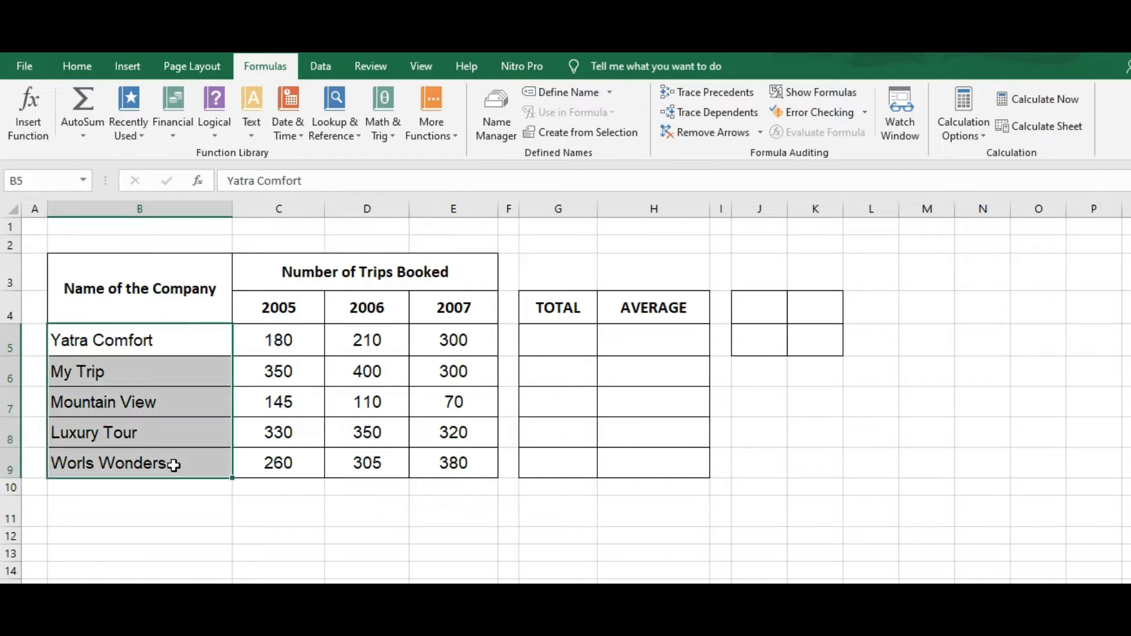
pyautogui.click(288, 336)
pyautogui.moveTo(338, 352); pyautogui.dragTo(424, 342)
pyautogui.moveTo(285, 301); pyautogui.dragTo(432, 303)
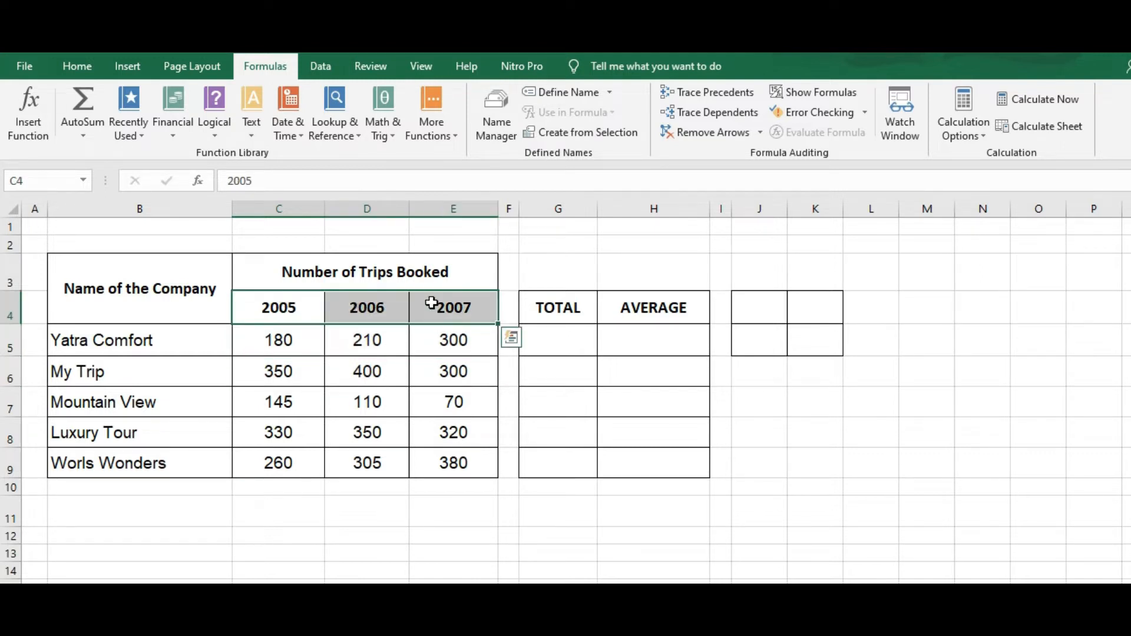
pyautogui.click(564, 343)
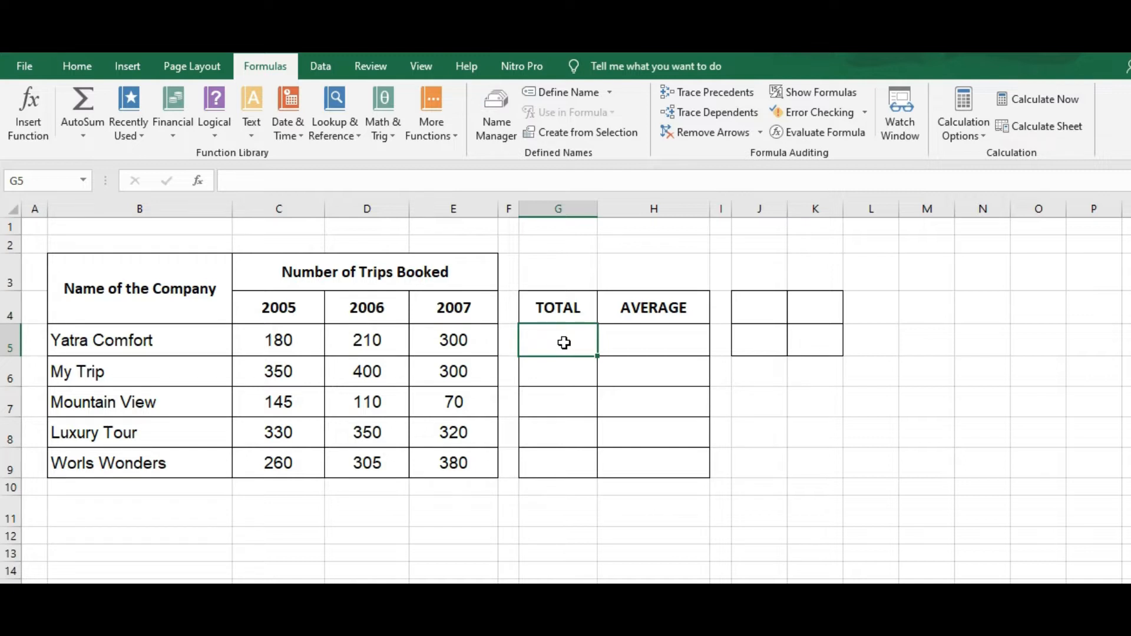
pyautogui.click(566, 373)
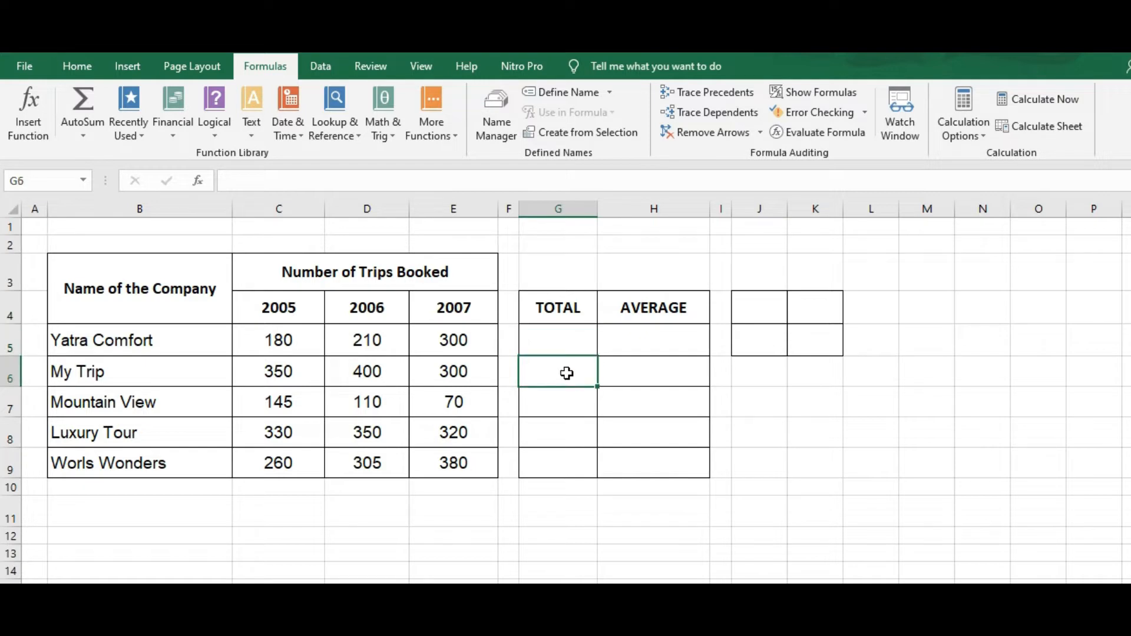
pyautogui.click(567, 413)
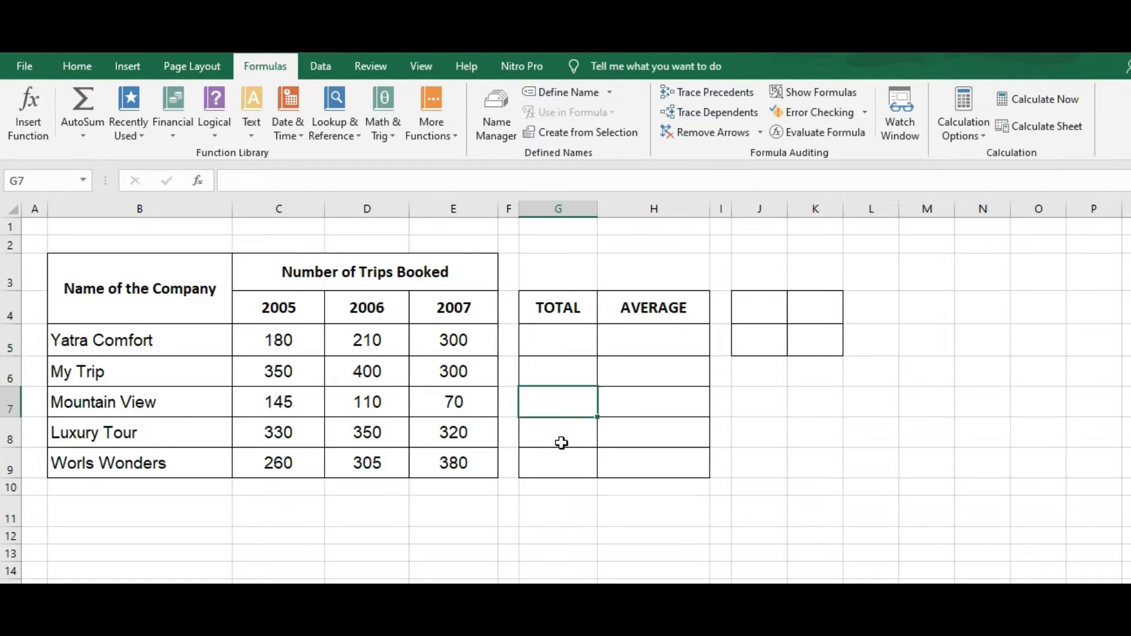
pyautogui.click(560, 442)
pyautogui.click(560, 464)
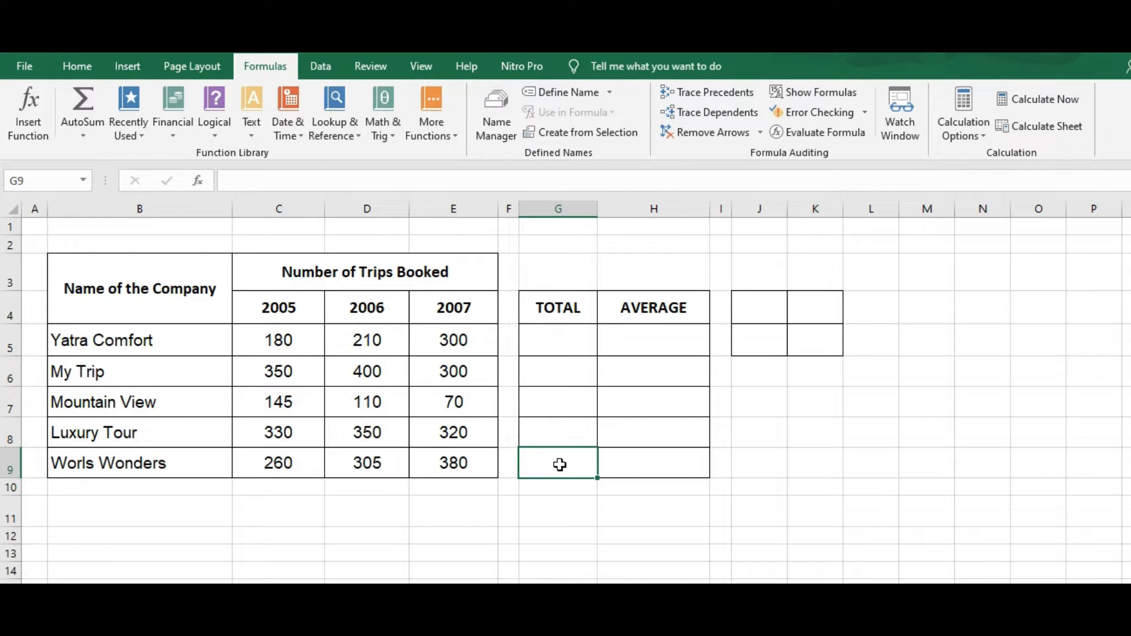
pyautogui.click(639, 339)
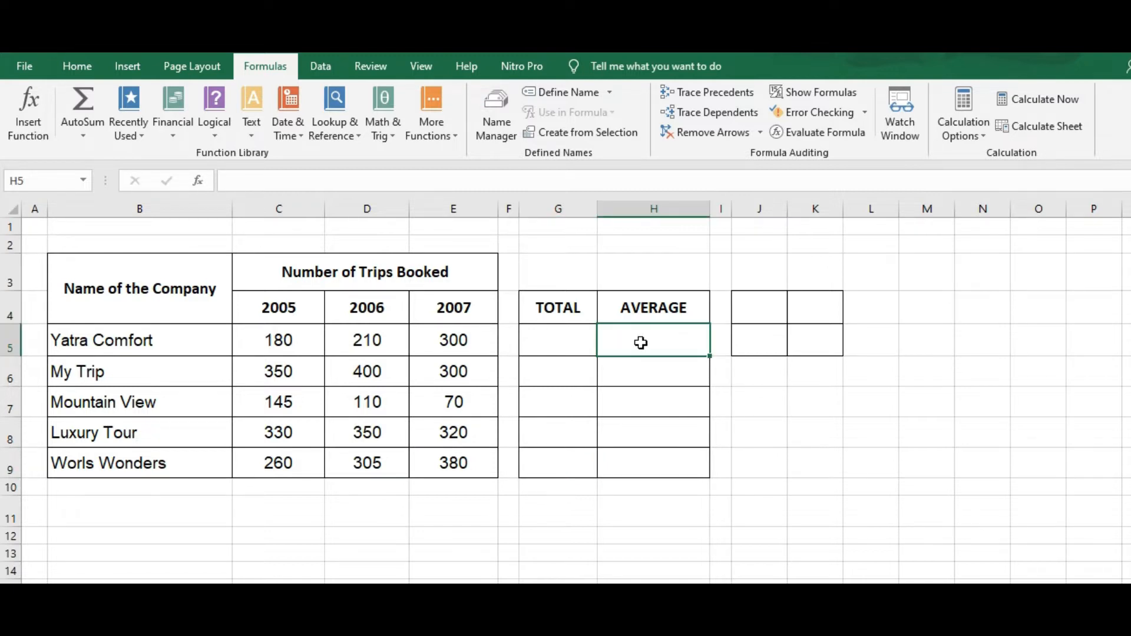
pyautogui.click(640, 366)
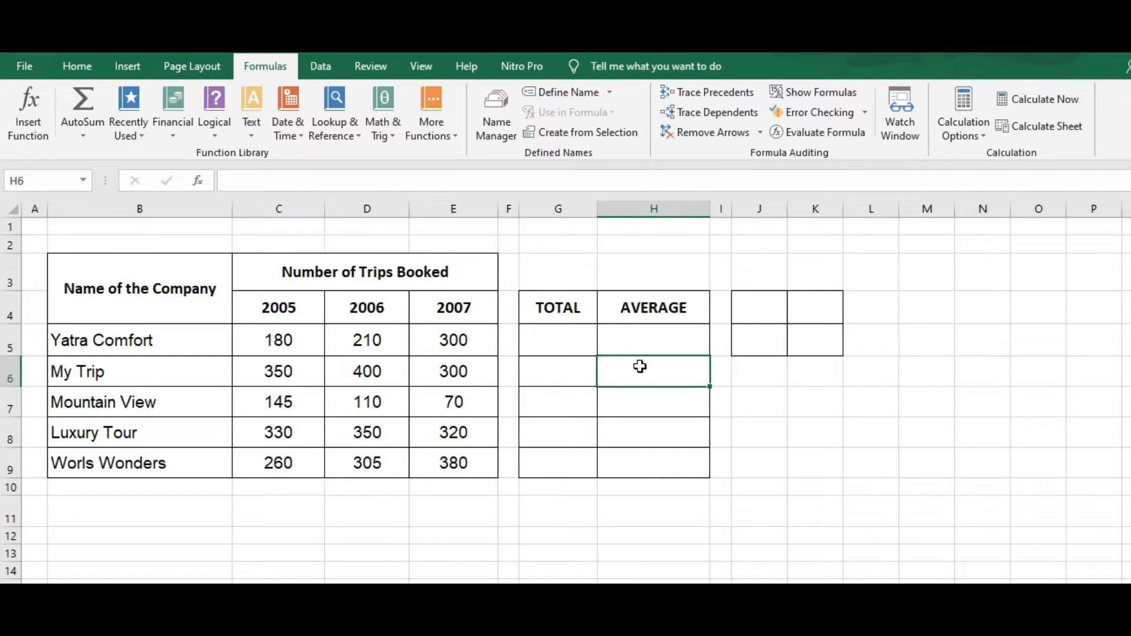
pyautogui.click(640, 399)
pyautogui.click(641, 436)
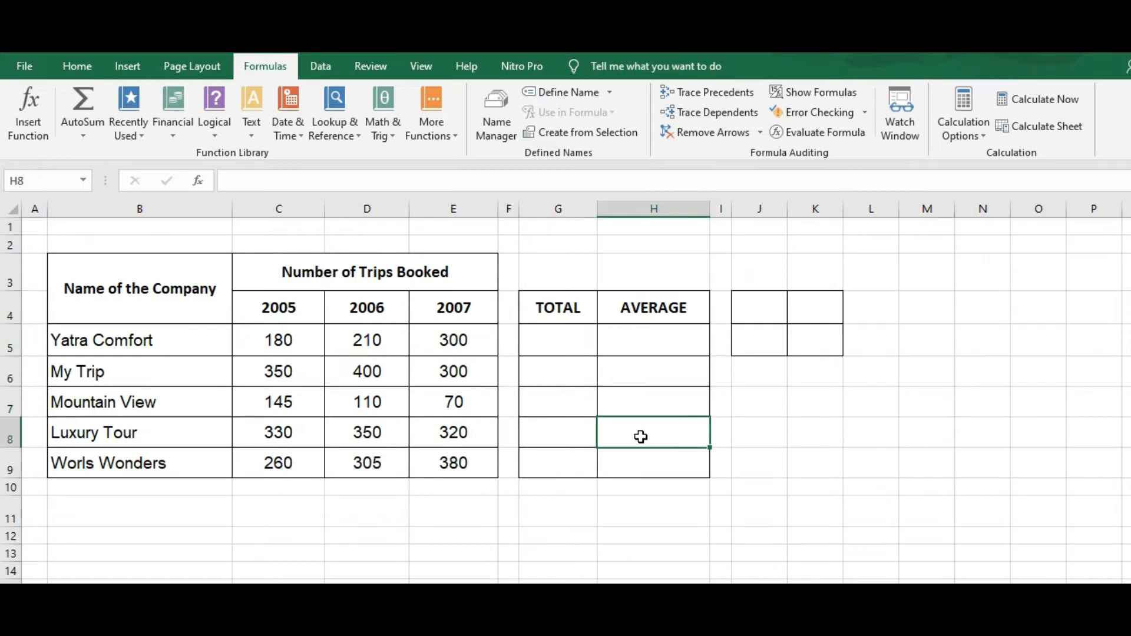
pyautogui.click(640, 459)
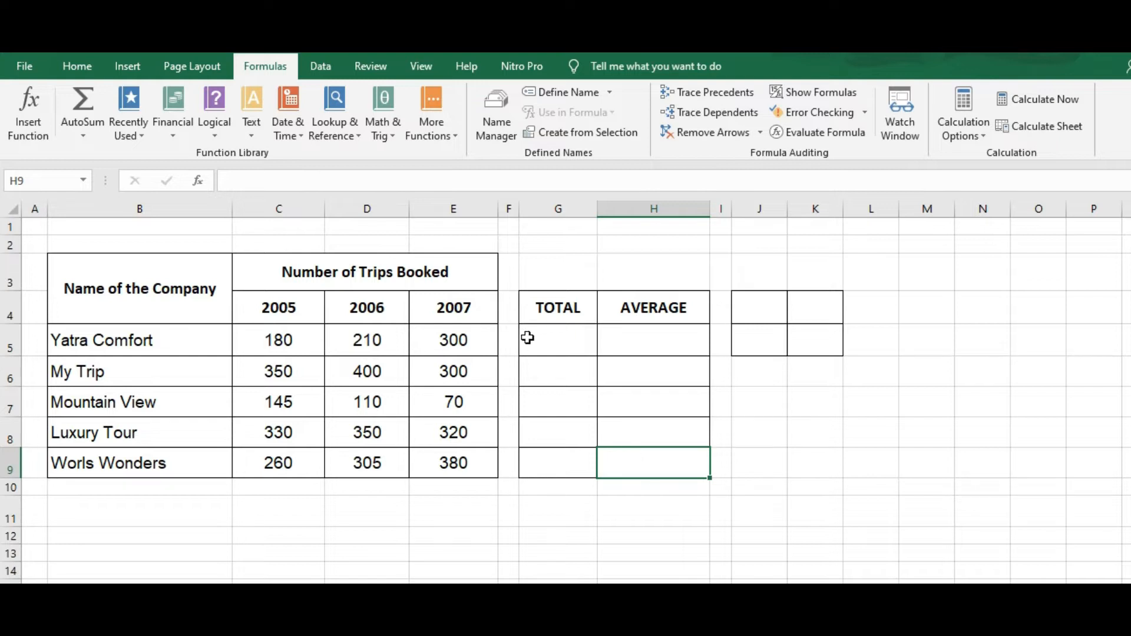
# - Insert the SUM function in cell G5, the TOTAL cell for Yatra Comfort
pyautogui.click(554, 340)
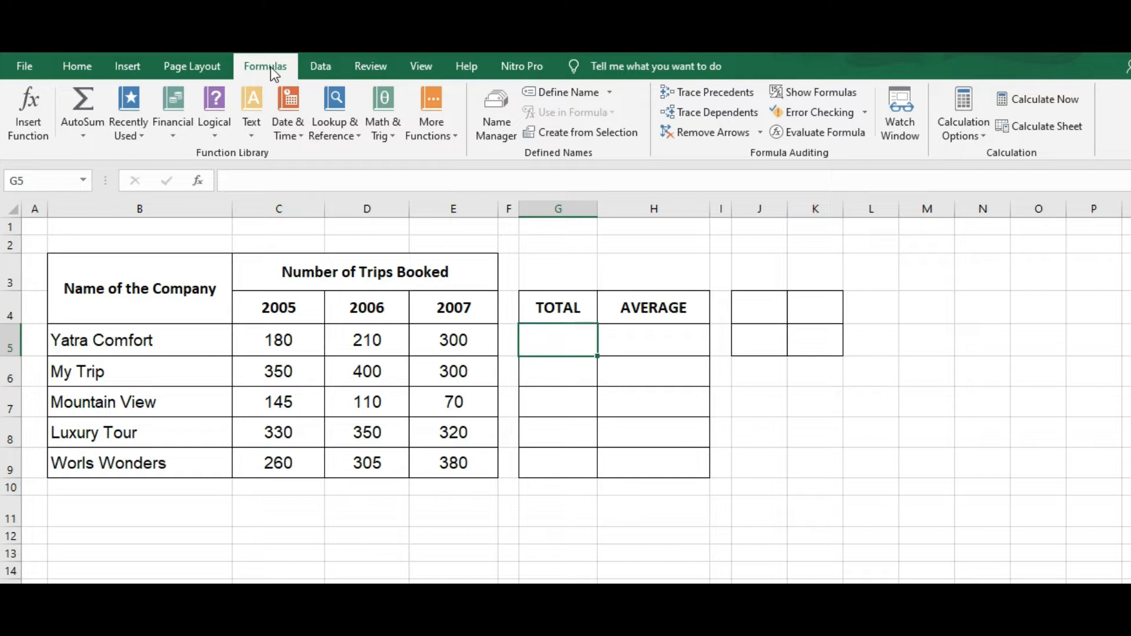
pyautogui.click(34, 133)
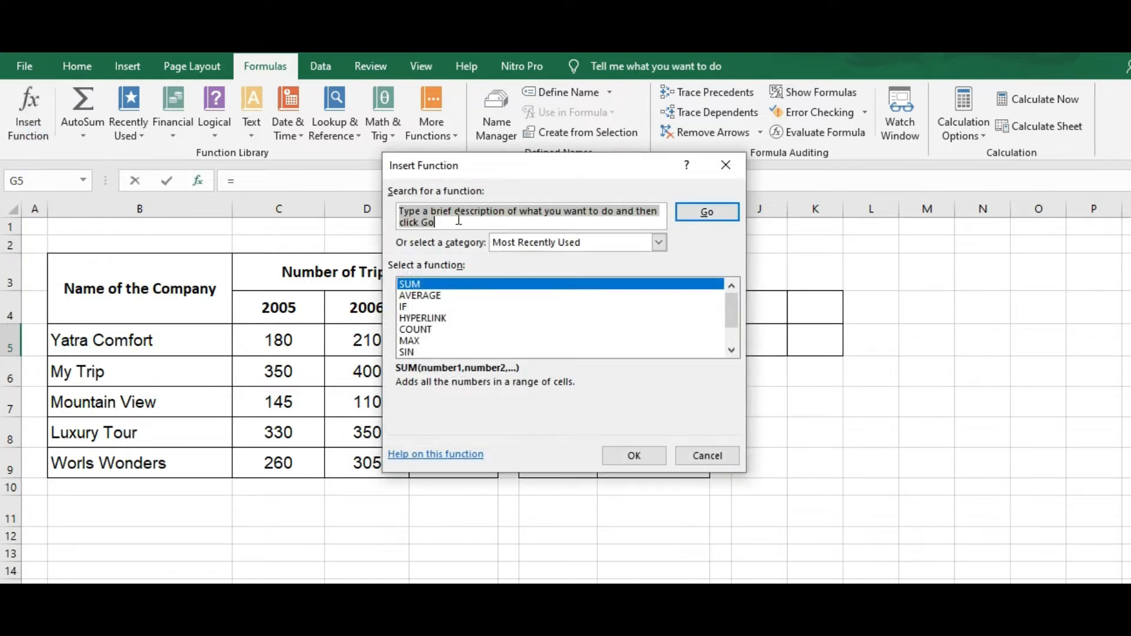
pyautogui.click(734, 351)
pyautogui.moveTo(733, 332)
pyautogui.mouseDown()
pyautogui.moveTo(734, 317)
pyautogui.moveTo(736, 336)
pyautogui.mouseUp()
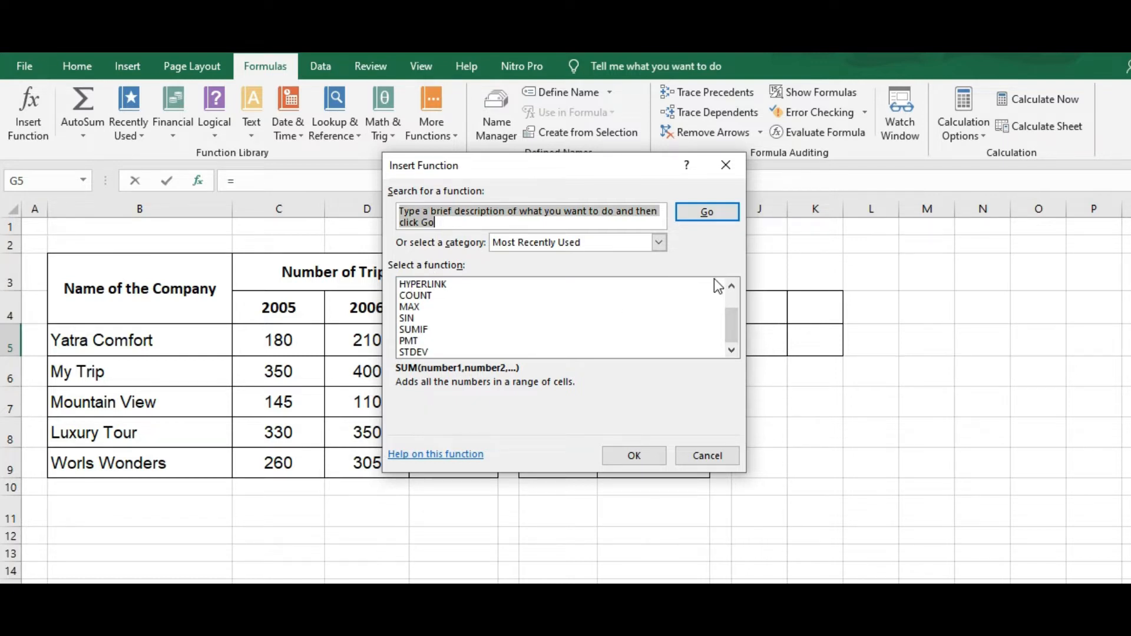
pyautogui.click(731, 285)
pyautogui.click(731, 286)
pyautogui.click(731, 285)
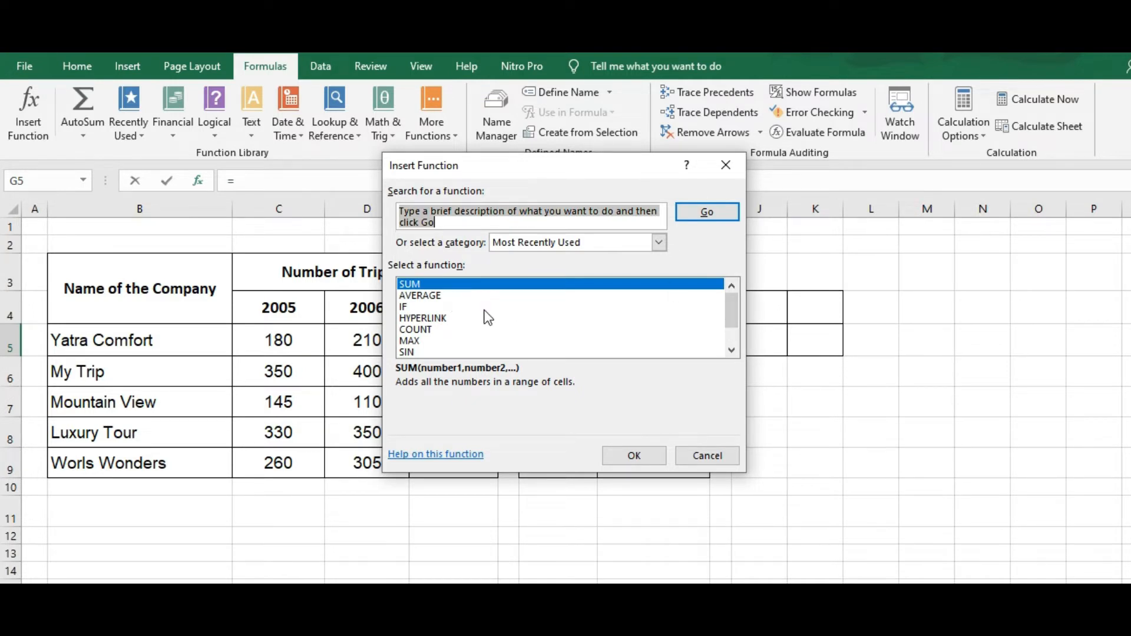
pyautogui.click(416, 288)
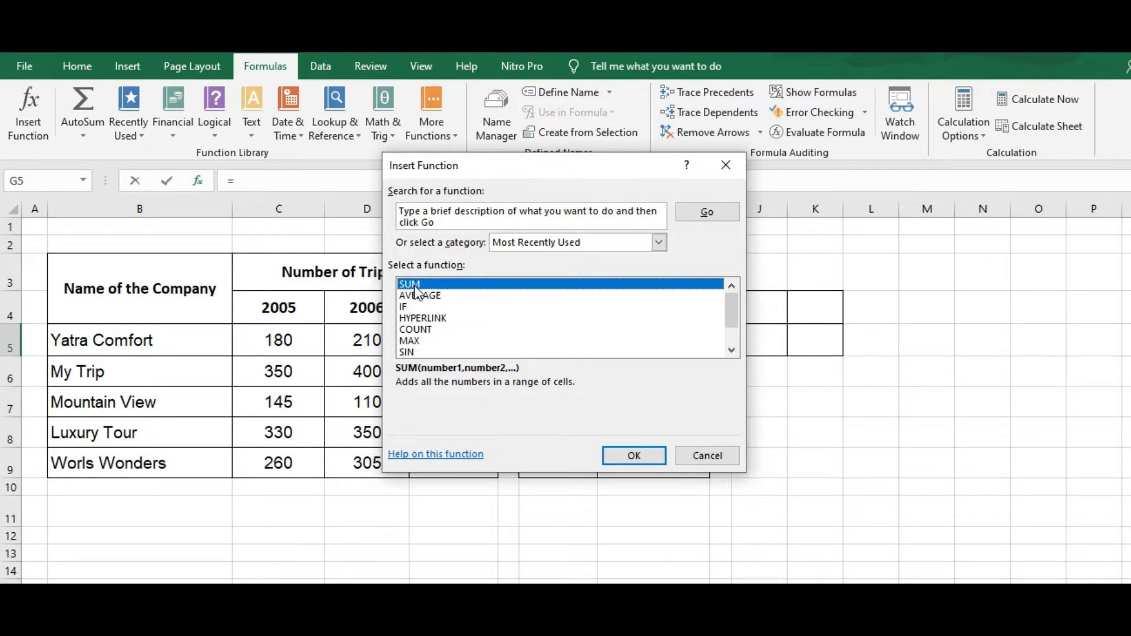
pyautogui.click(640, 457)
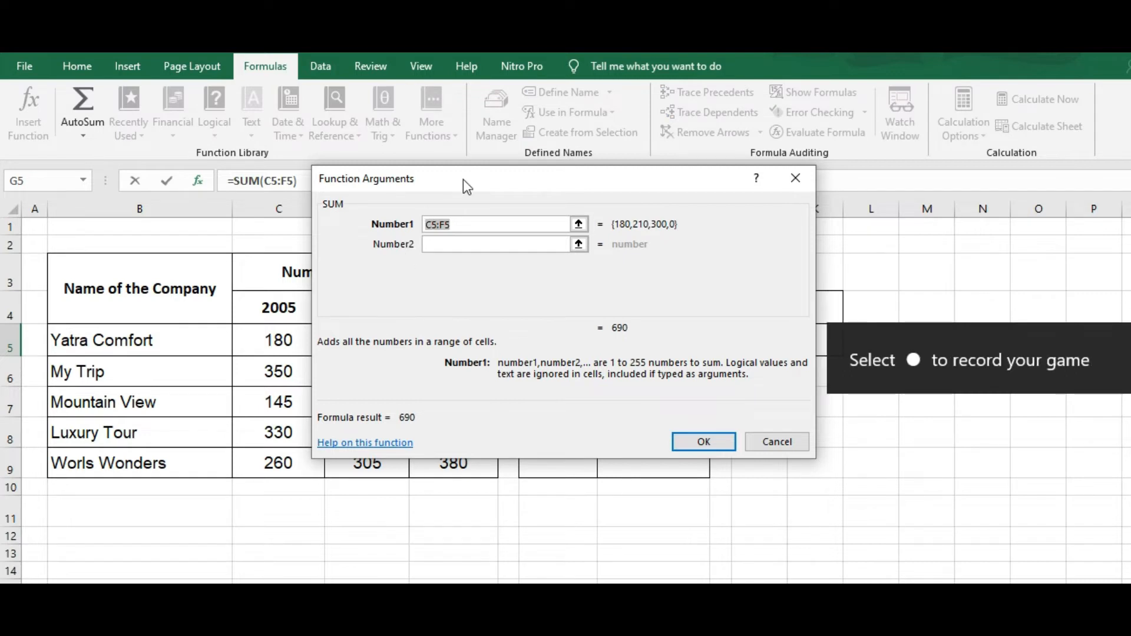
# - Set the SUM range in G5 to C5:E5 and fill the formula down through G9
pyautogui.moveTo(463, 180); pyautogui.dragTo(631, 115)
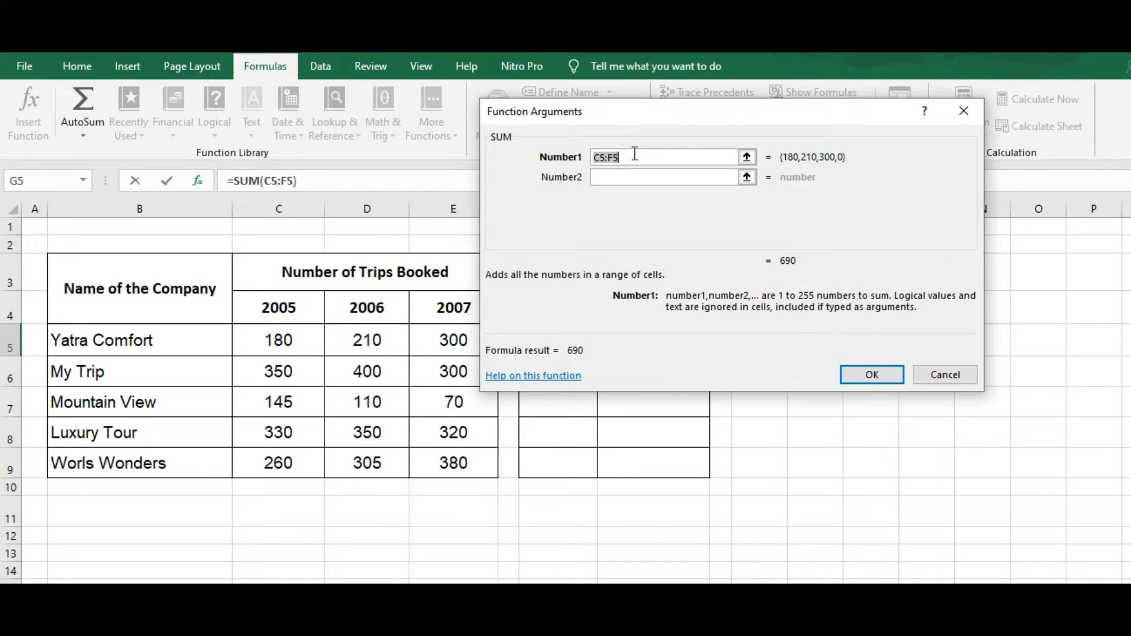
pyautogui.doubleClick(602, 159)
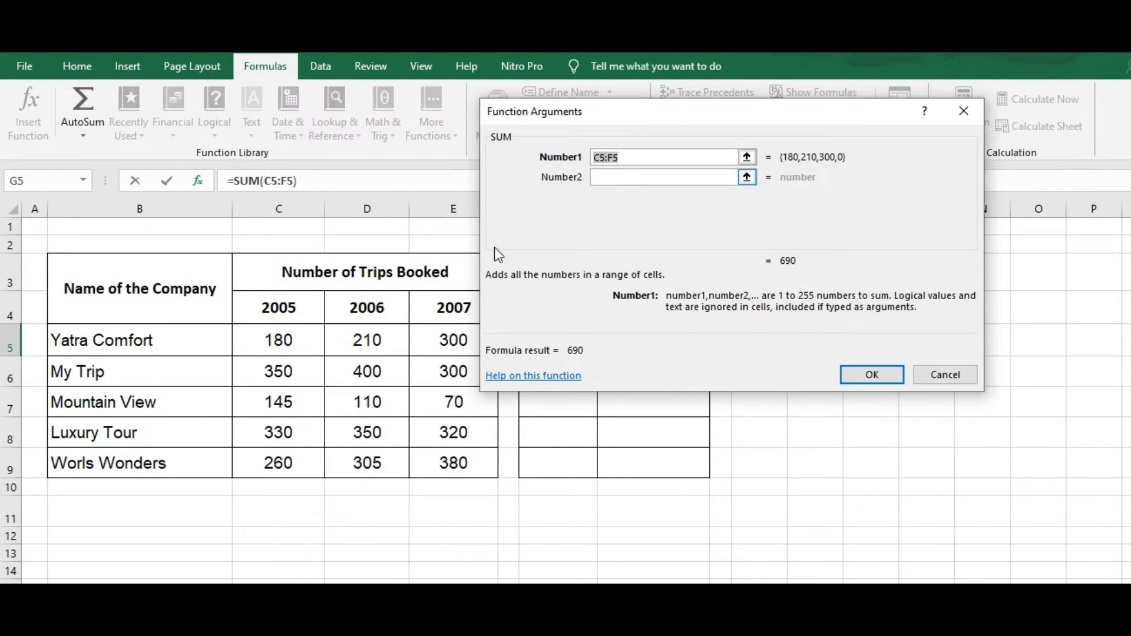
pyautogui.click(275, 339)
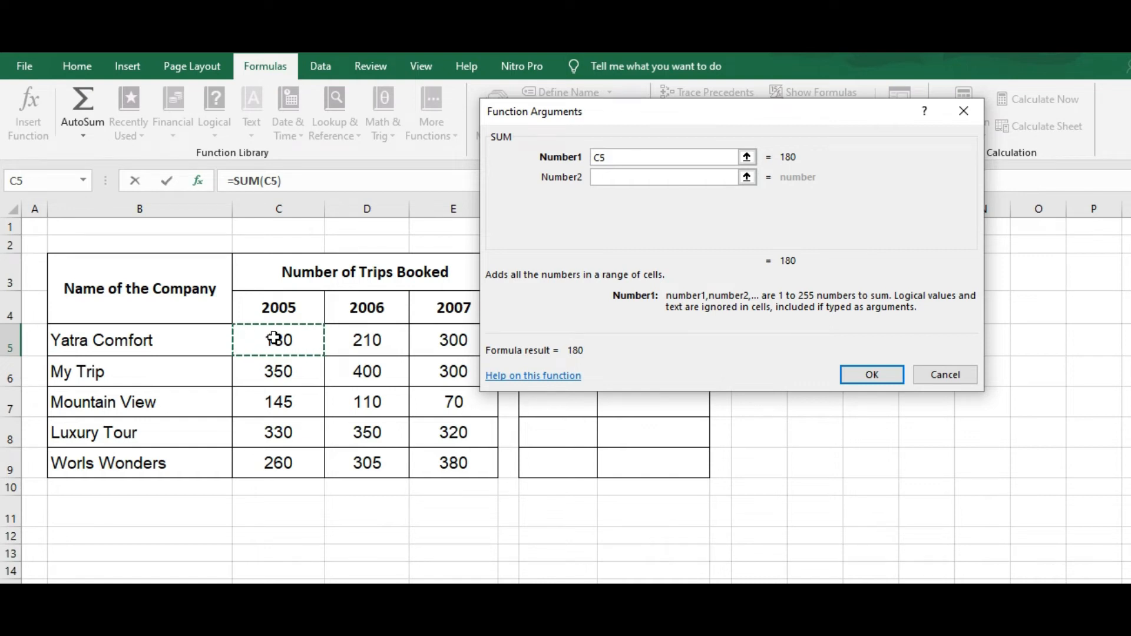
pyautogui.moveTo(275, 338); pyautogui.dragTo(424, 341)
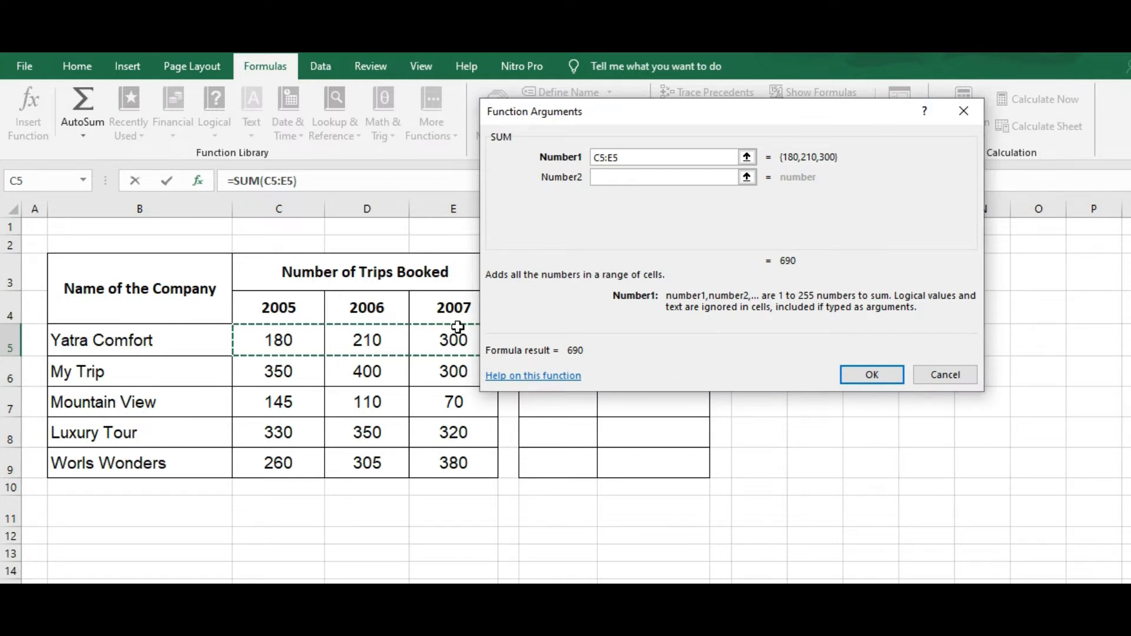
pyautogui.press('Return')
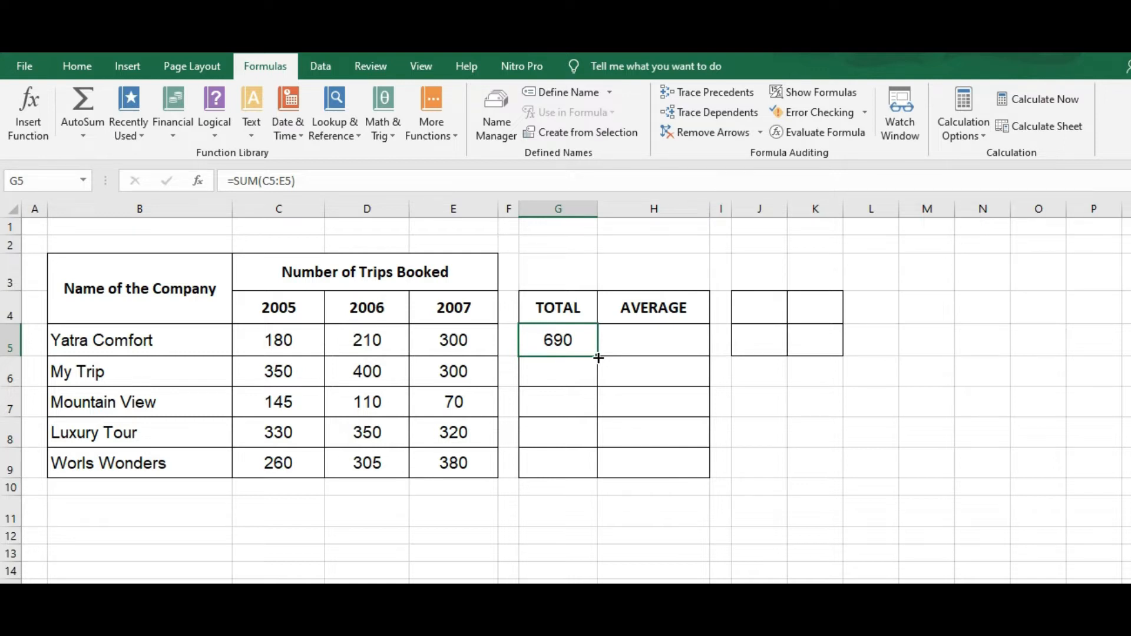
pyautogui.moveTo(598, 358); pyautogui.dragTo(599, 473)
# - Check the SUM formulas in cells G6 to G9 of the TOTAL column
pyautogui.click(575, 369)
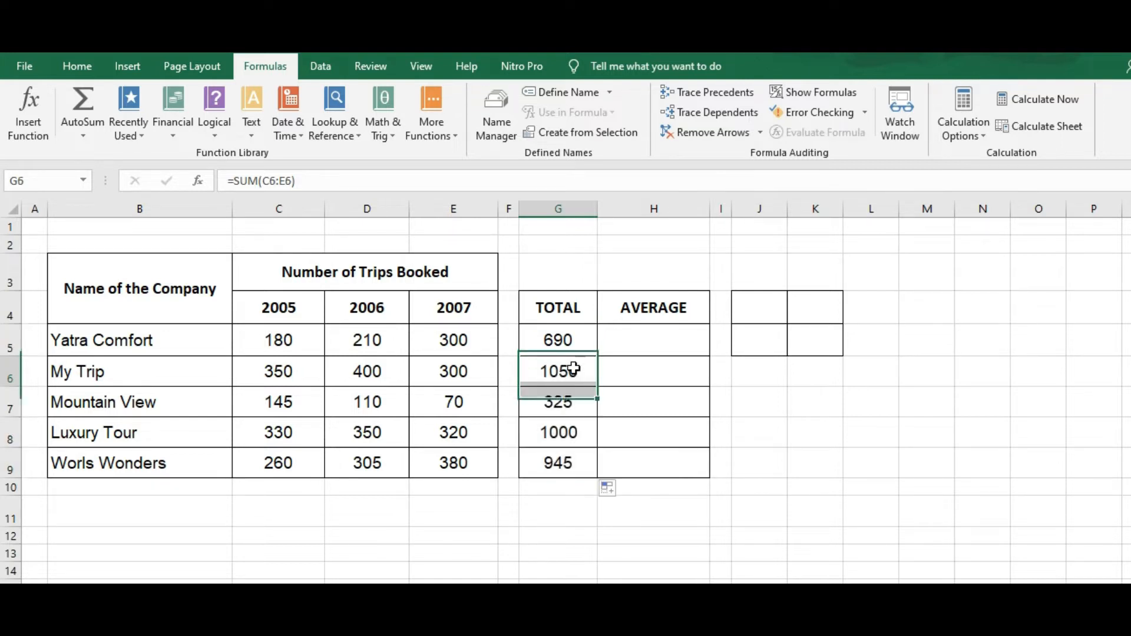
pyautogui.click(571, 399)
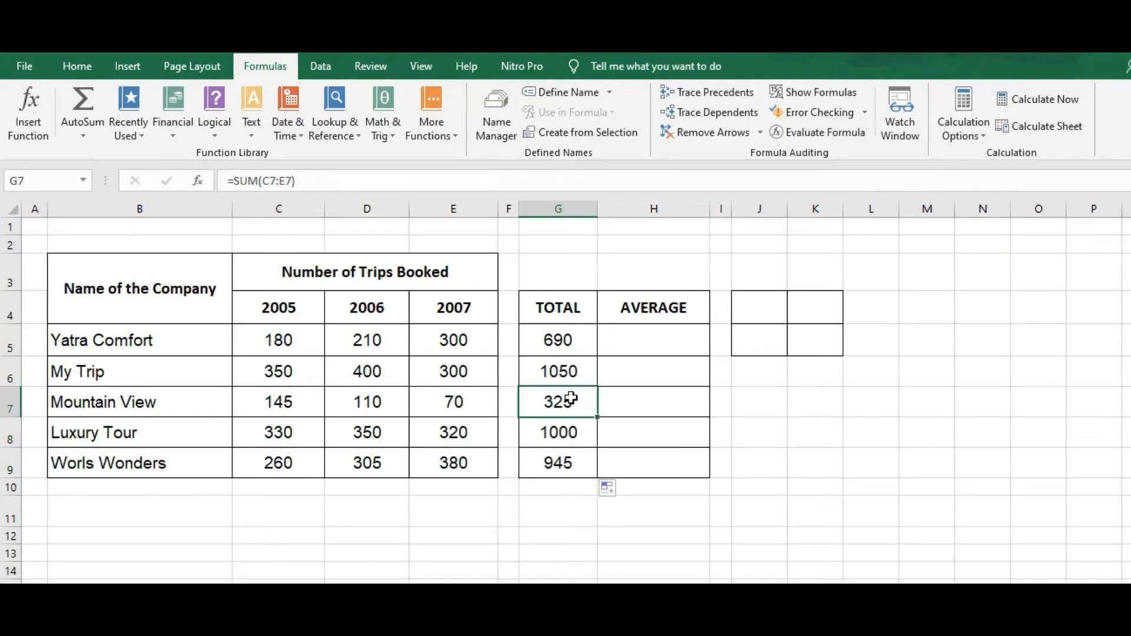
pyautogui.click(568, 436)
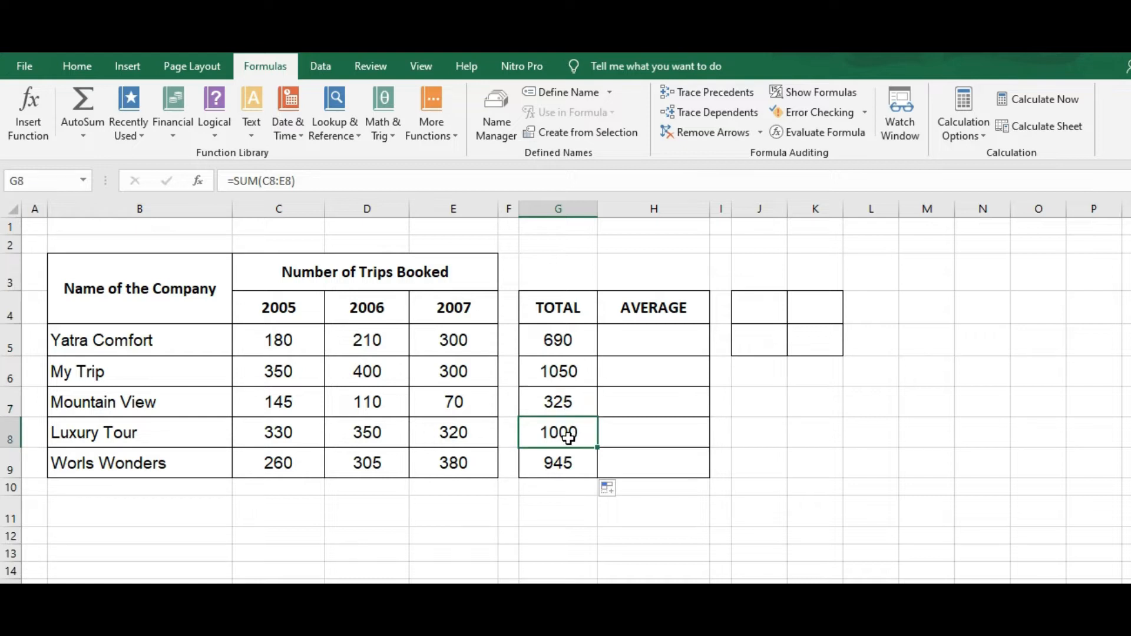
pyautogui.click(568, 463)
pyautogui.click(569, 365)
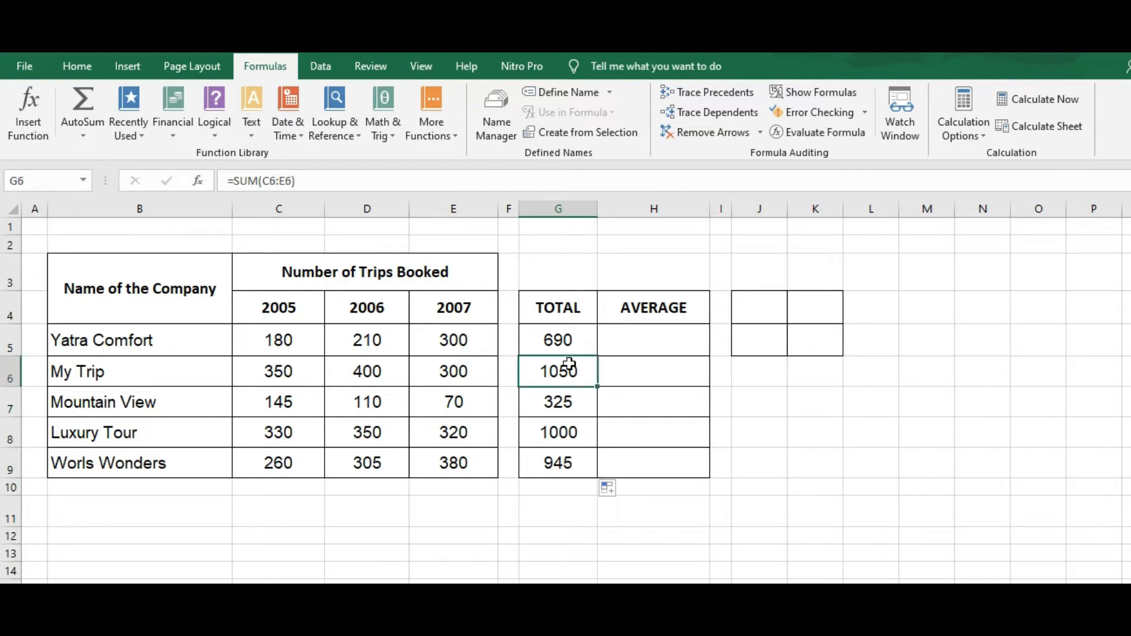
pyautogui.click(569, 403)
pyautogui.click(570, 430)
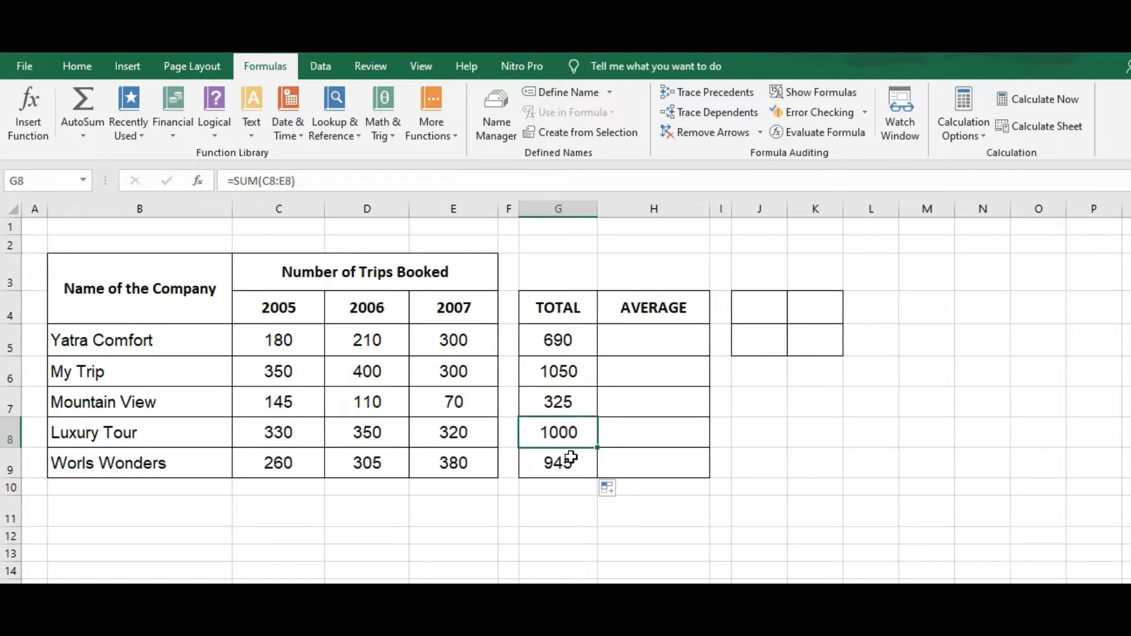
pyautogui.click(571, 458)
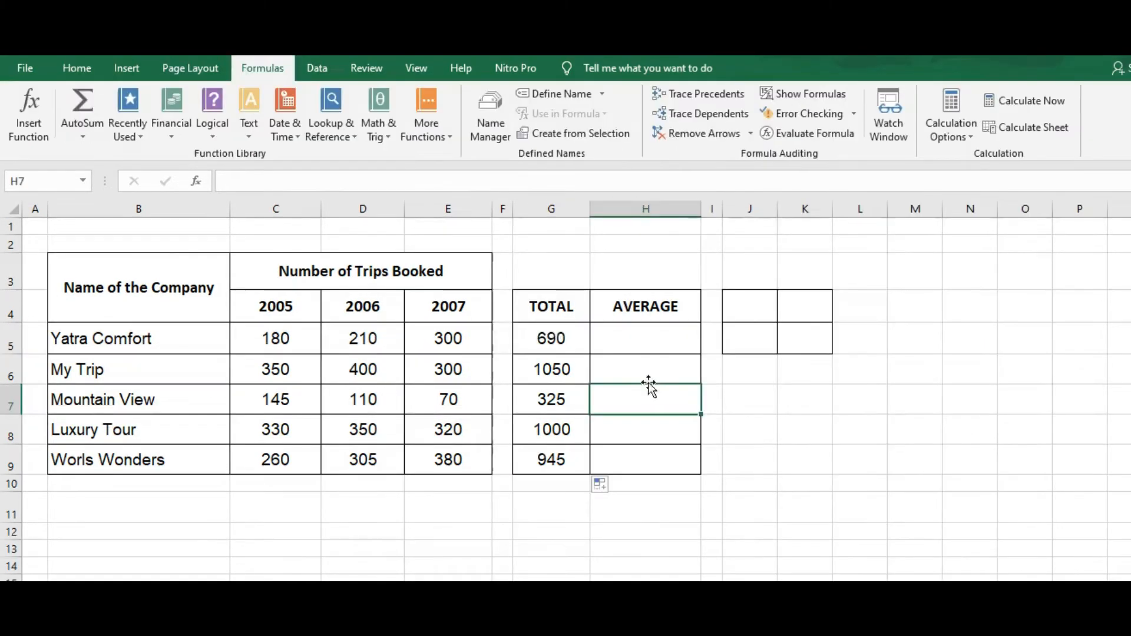
pyautogui.click(658, 341)
pyautogui.click(657, 376)
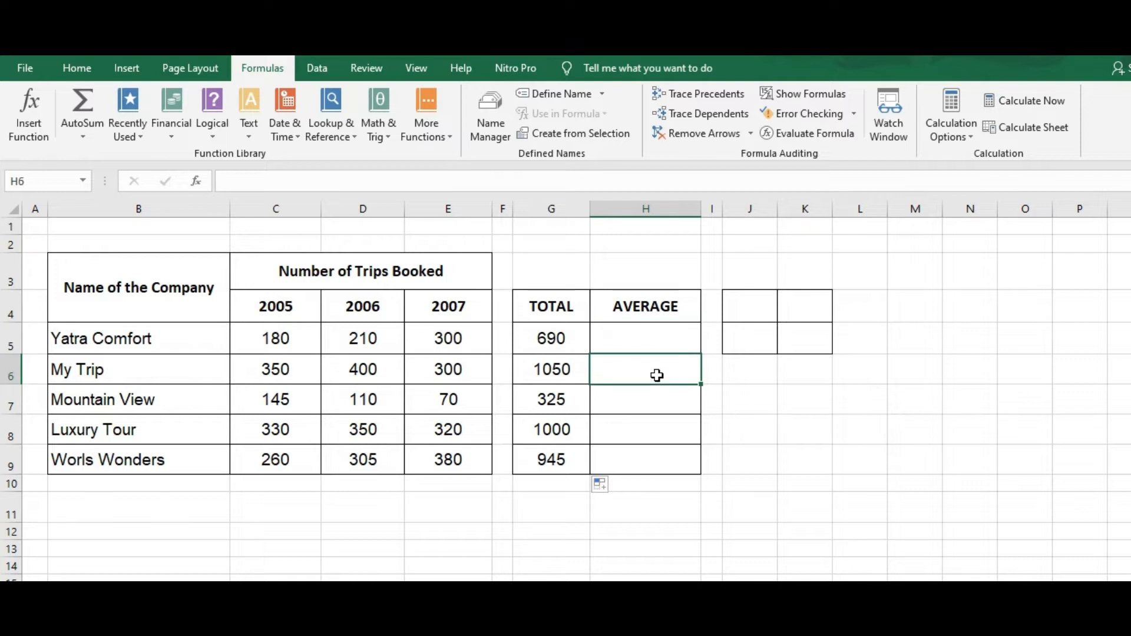
pyautogui.click(650, 407)
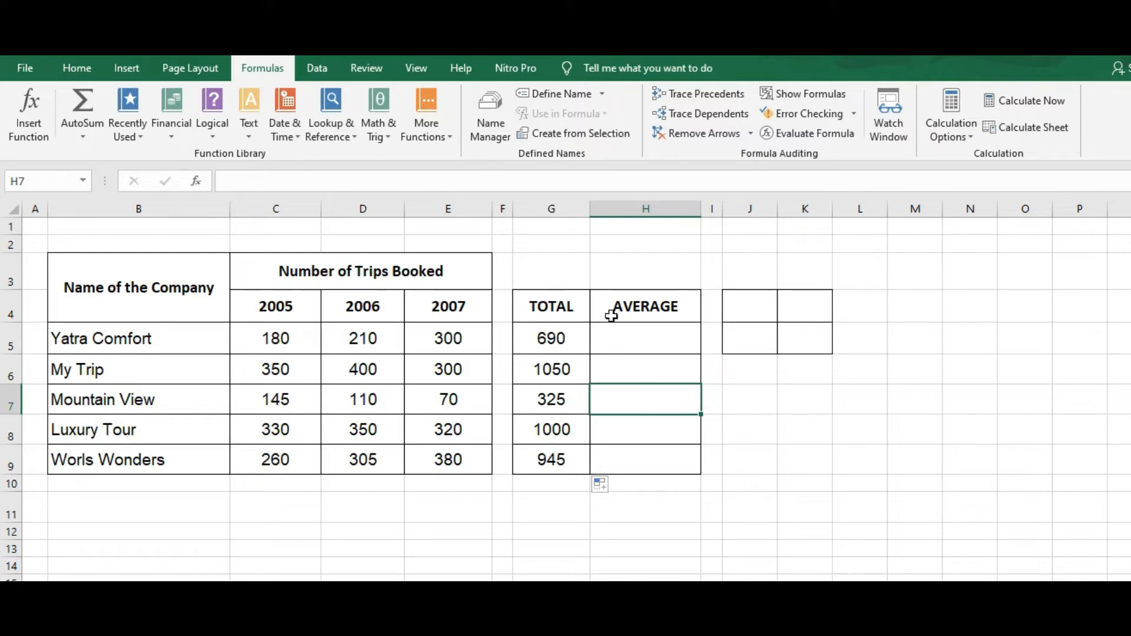
pyautogui.click(39, 133)
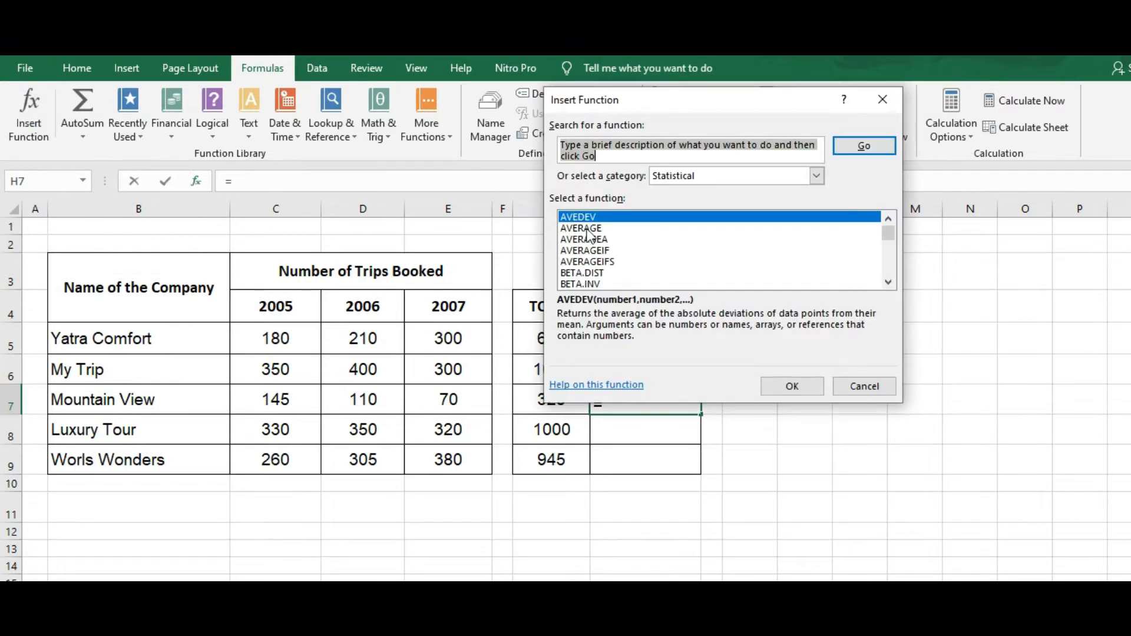
pyautogui.click(574, 229)
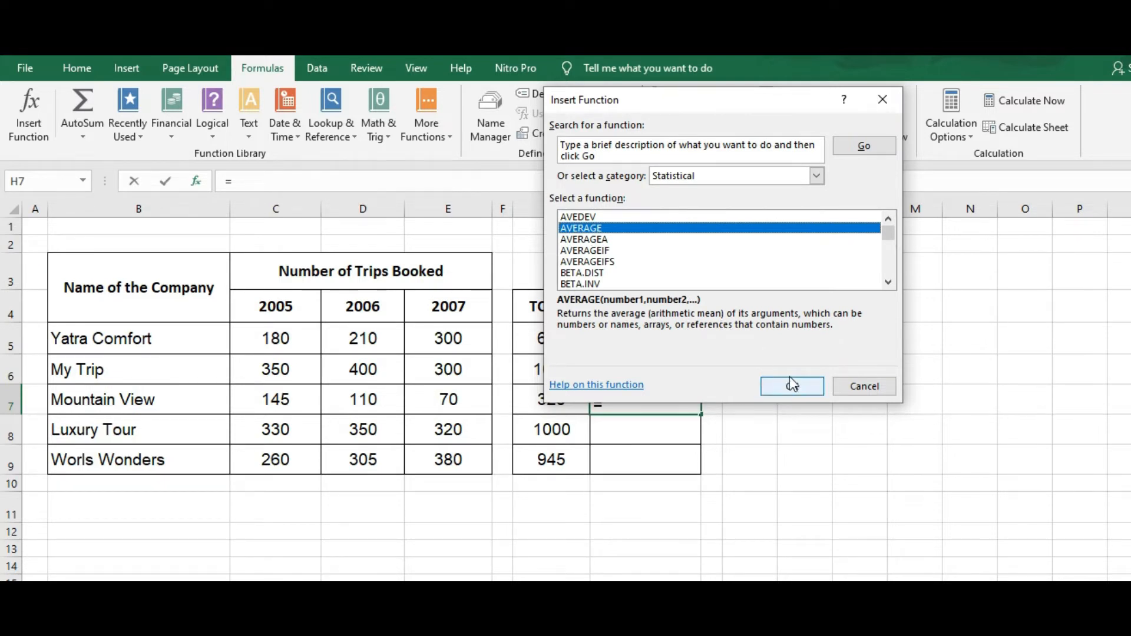
pyautogui.click(884, 101)
pyautogui.press('Escape')
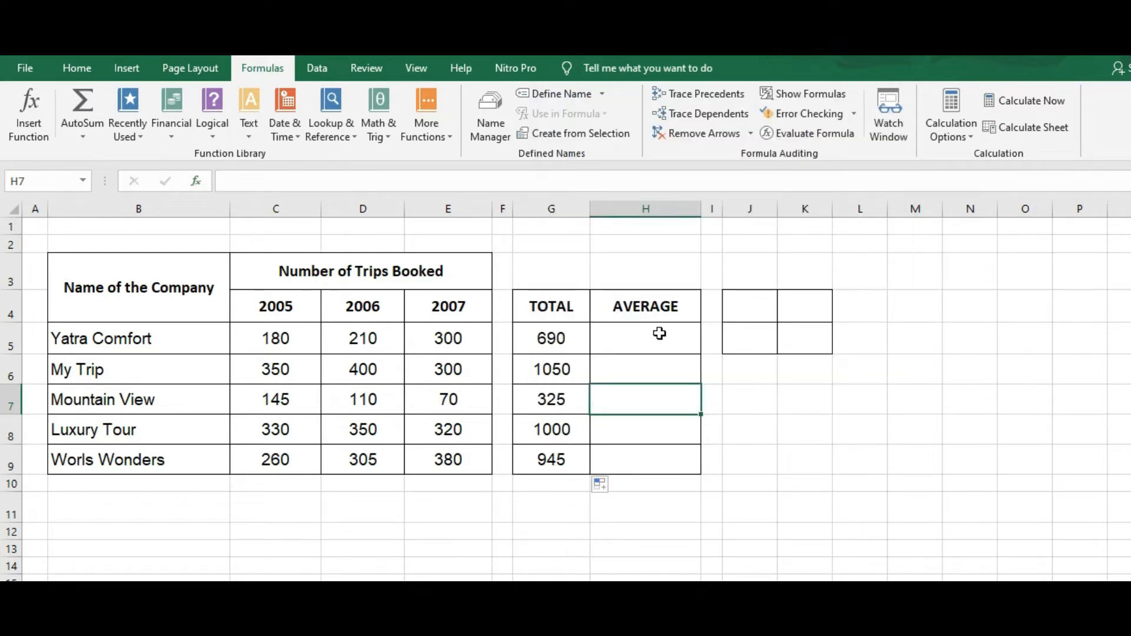
# - Insert the AVERAGE function over C5:E5 in cell H5 for Yatra Comfort and fill the formula down through H9
pyautogui.click(660, 334)
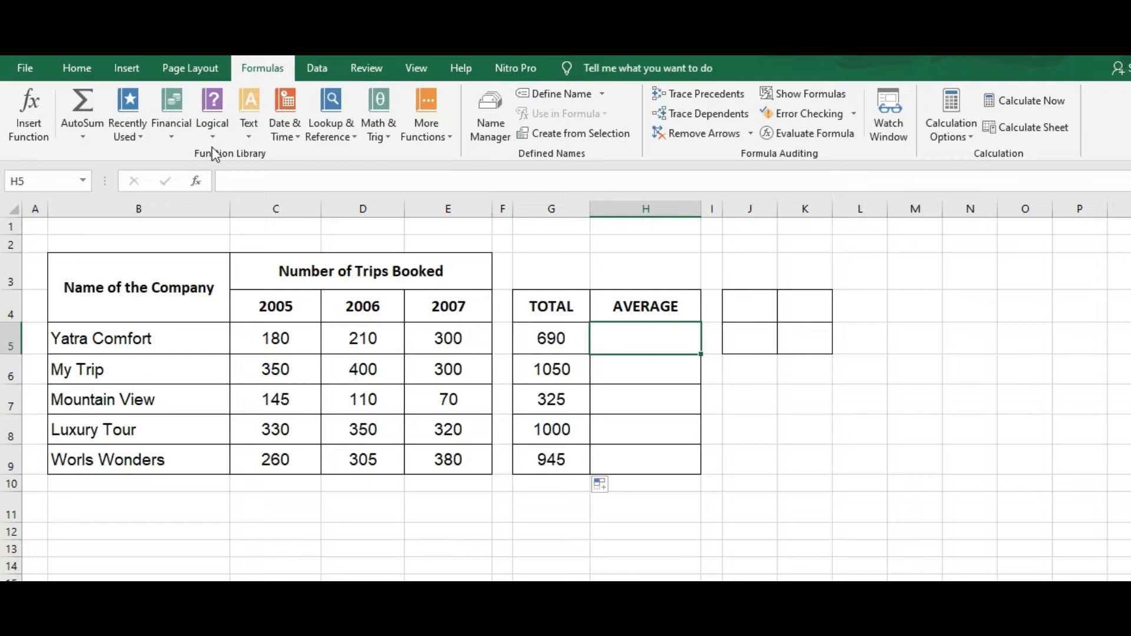
pyautogui.click(433, 132)
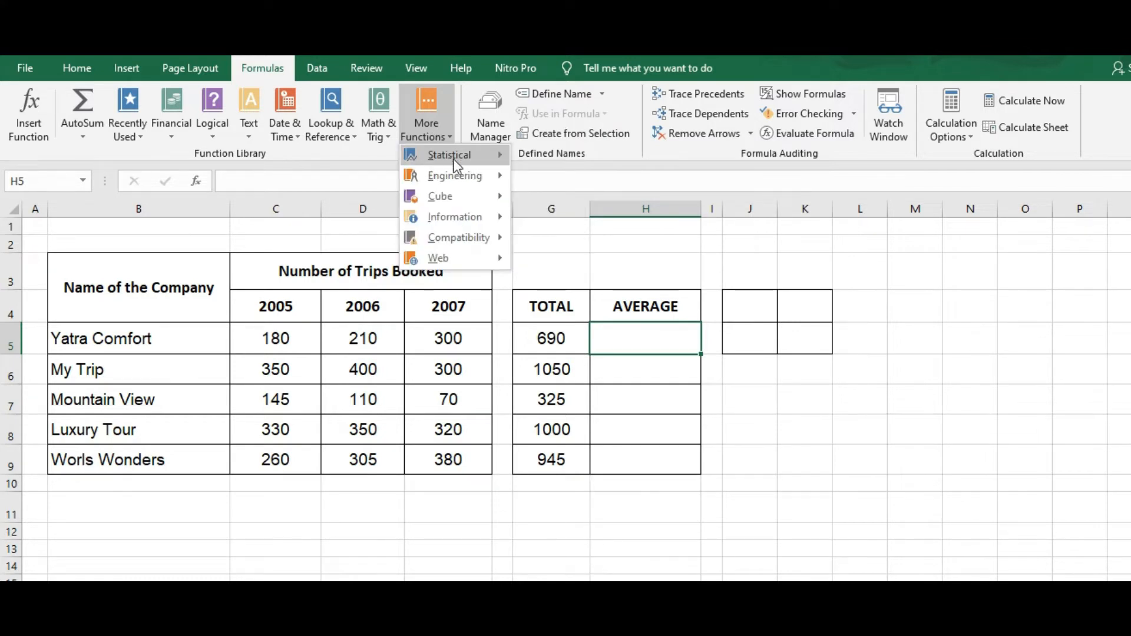
pyautogui.moveTo(457, 161)
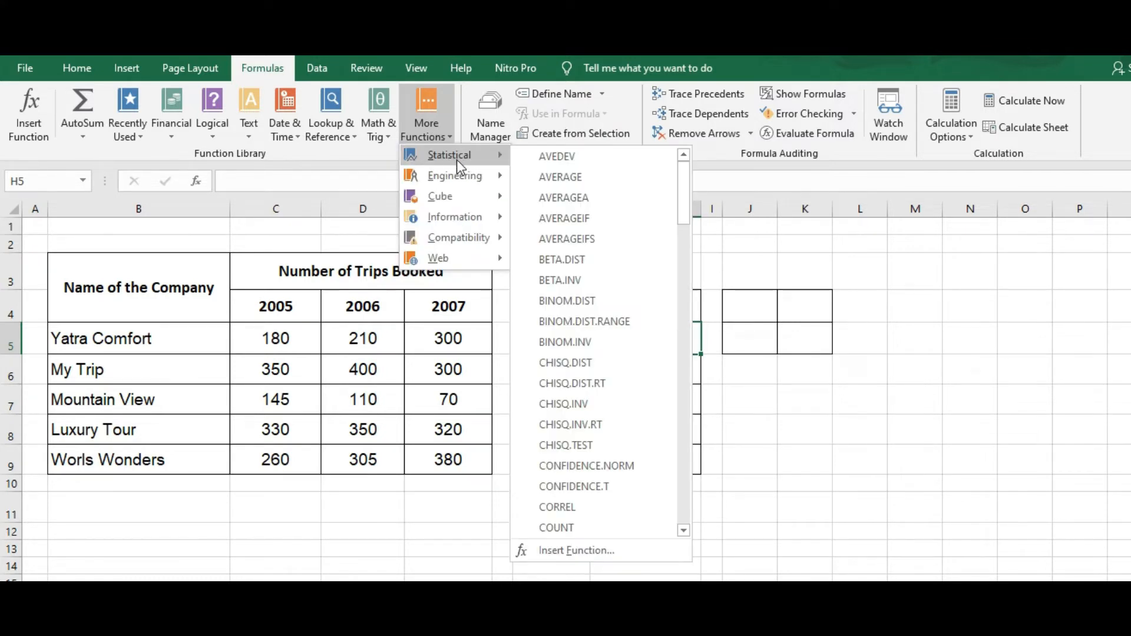
pyautogui.click(570, 180)
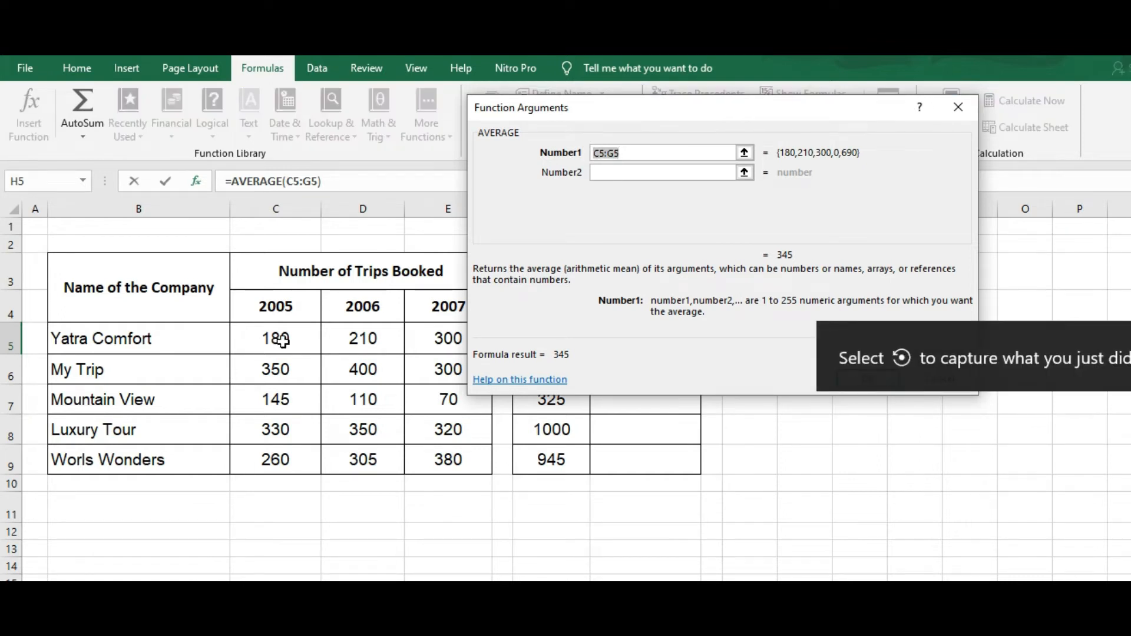
pyautogui.click(283, 341)
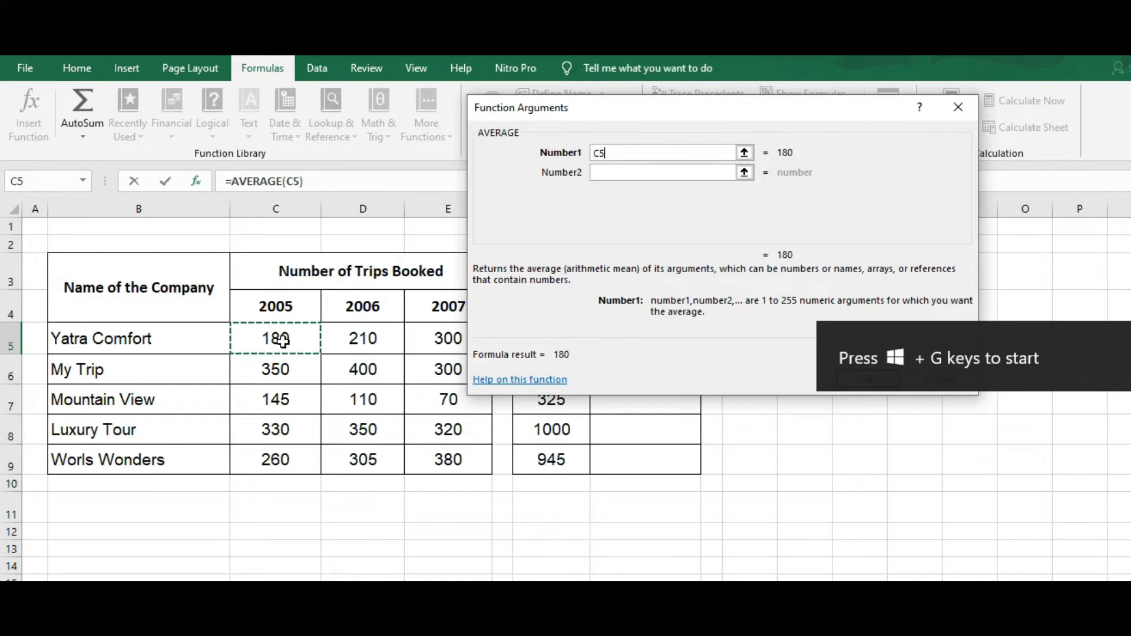
pyautogui.moveTo(283, 341); pyautogui.dragTo(430, 338)
pyautogui.click(859, 383)
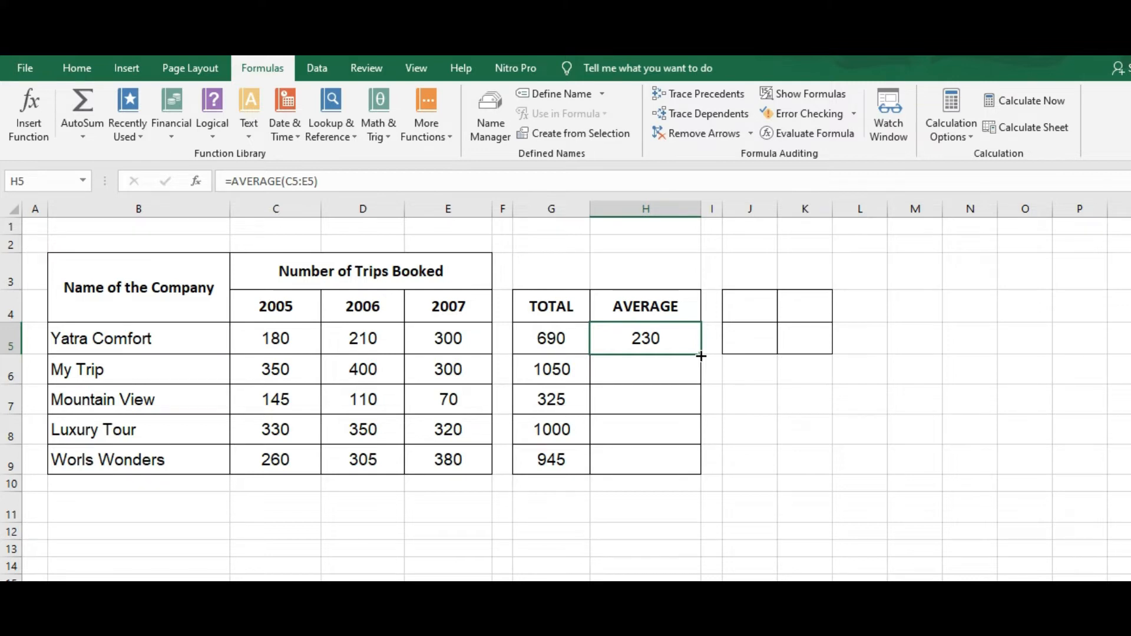
pyautogui.moveTo(701, 356); pyautogui.dragTo(699, 475)
# - Check the AVERAGE formulas and results in cells H5 to H9 of the AVERAGE column
pyautogui.doubleClick(677, 377)
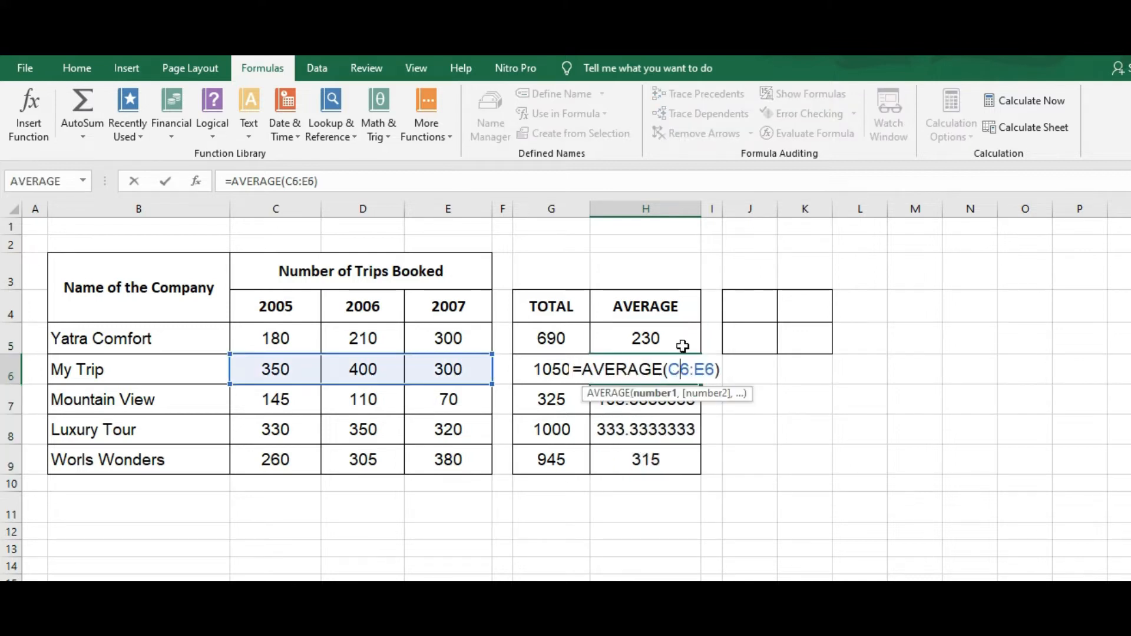
pyautogui.press('Escape')
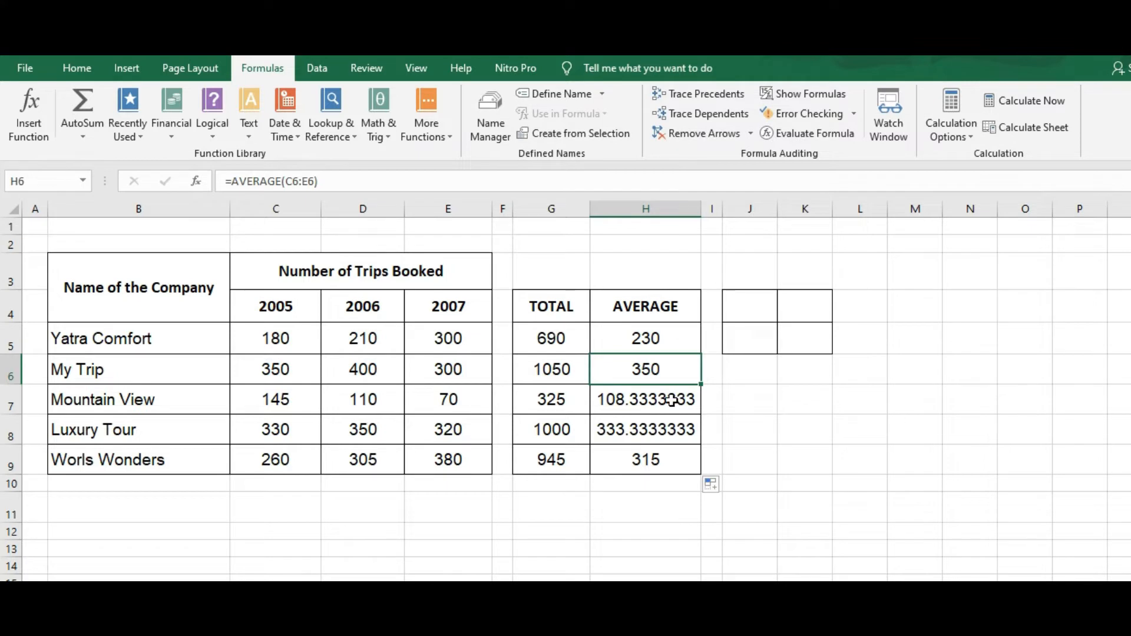
pyautogui.click(671, 401)
pyautogui.click(672, 432)
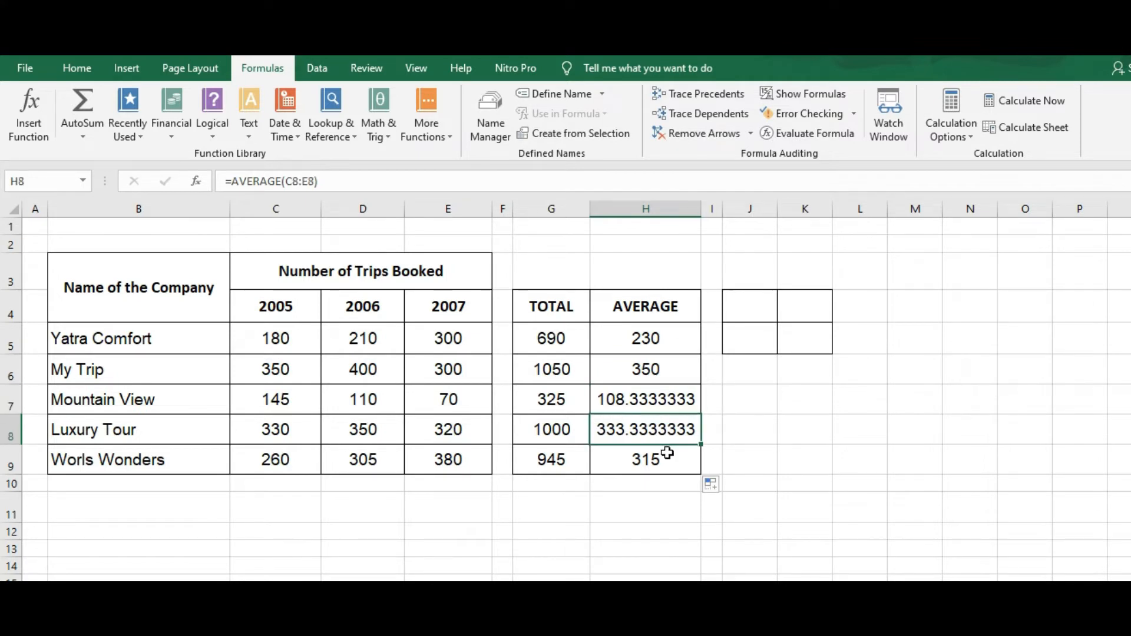
pyautogui.click(667, 452)
pyautogui.click(653, 339)
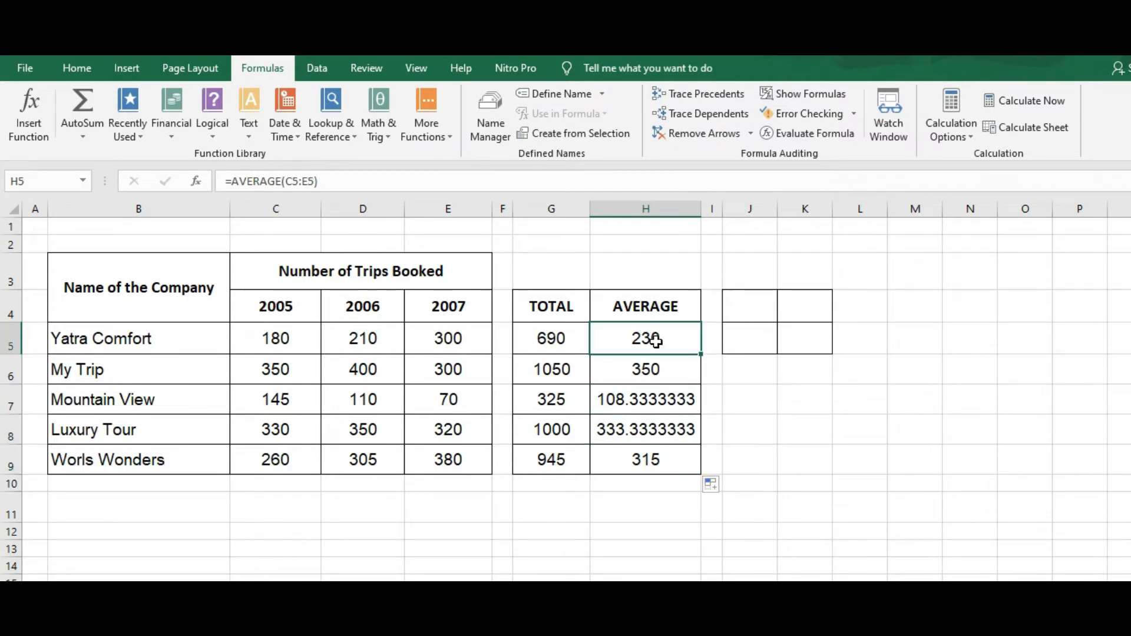
pyautogui.click(656, 371)
pyautogui.click(653, 402)
pyautogui.click(650, 436)
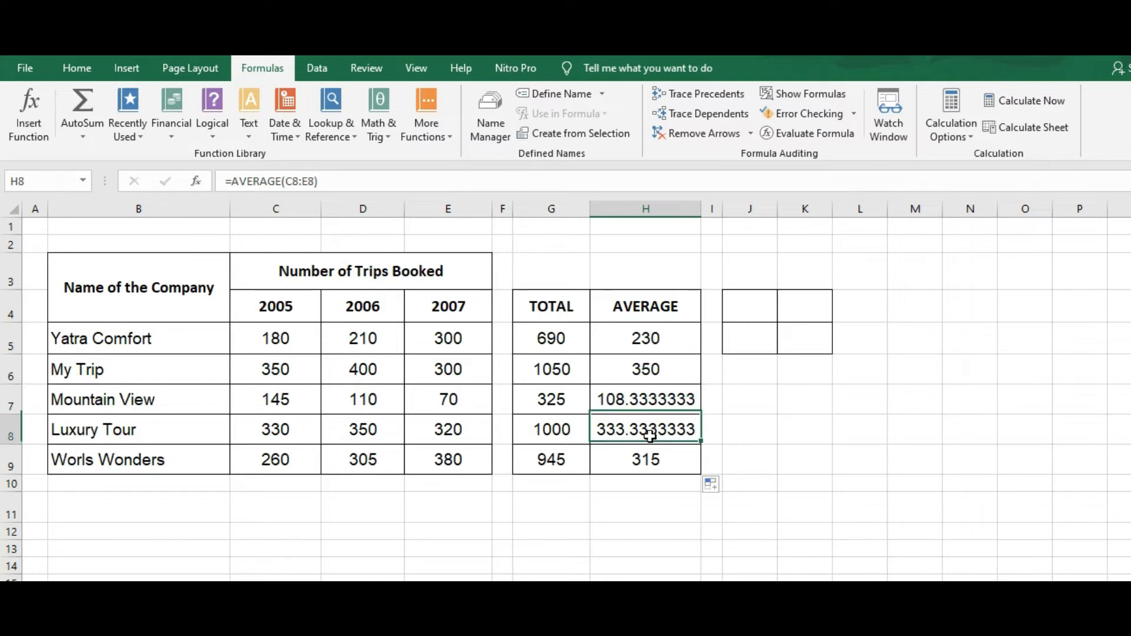
pyautogui.click(651, 460)
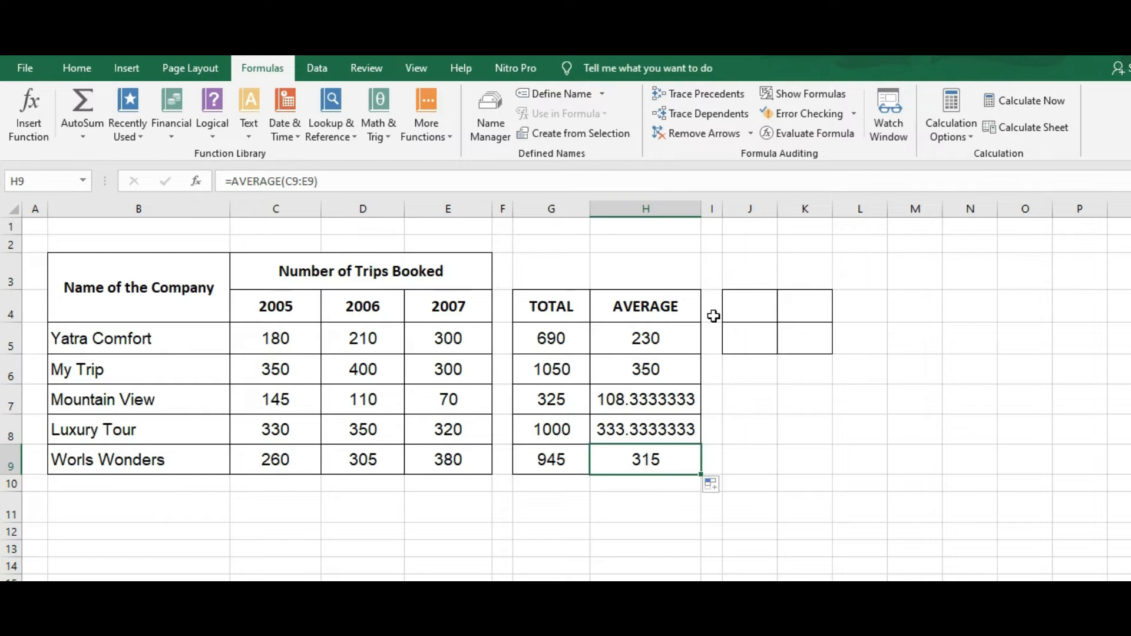
# - Enter the headings MAX in cell J4 and MIN in cell K4, and widen columns J and K slightly
pyautogui.click(745, 304)
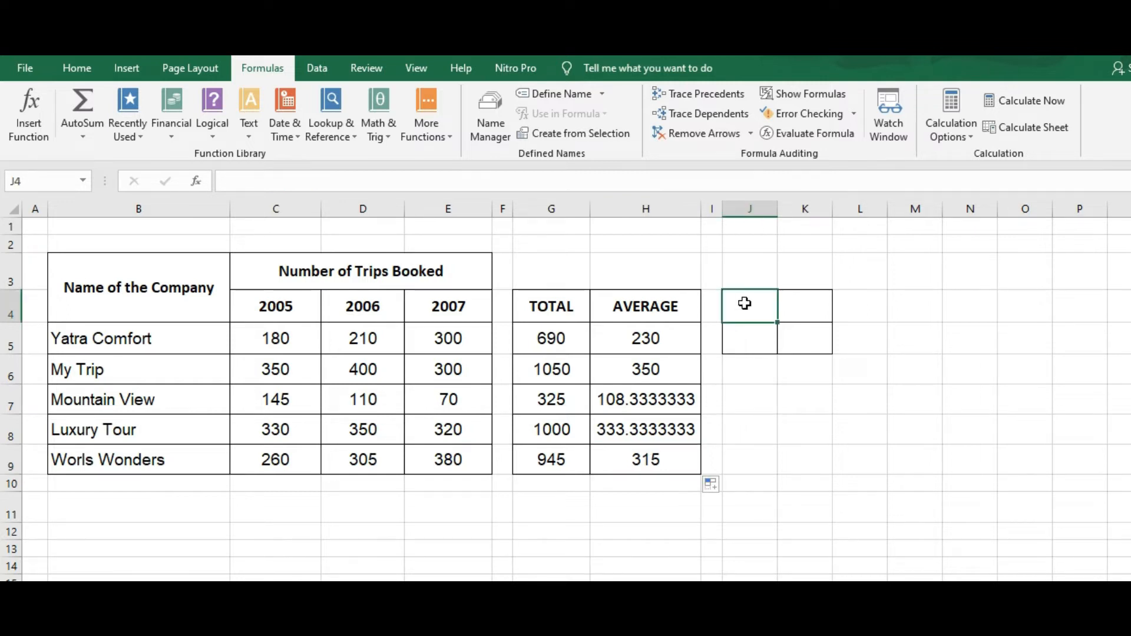
pyautogui.write('MAX')
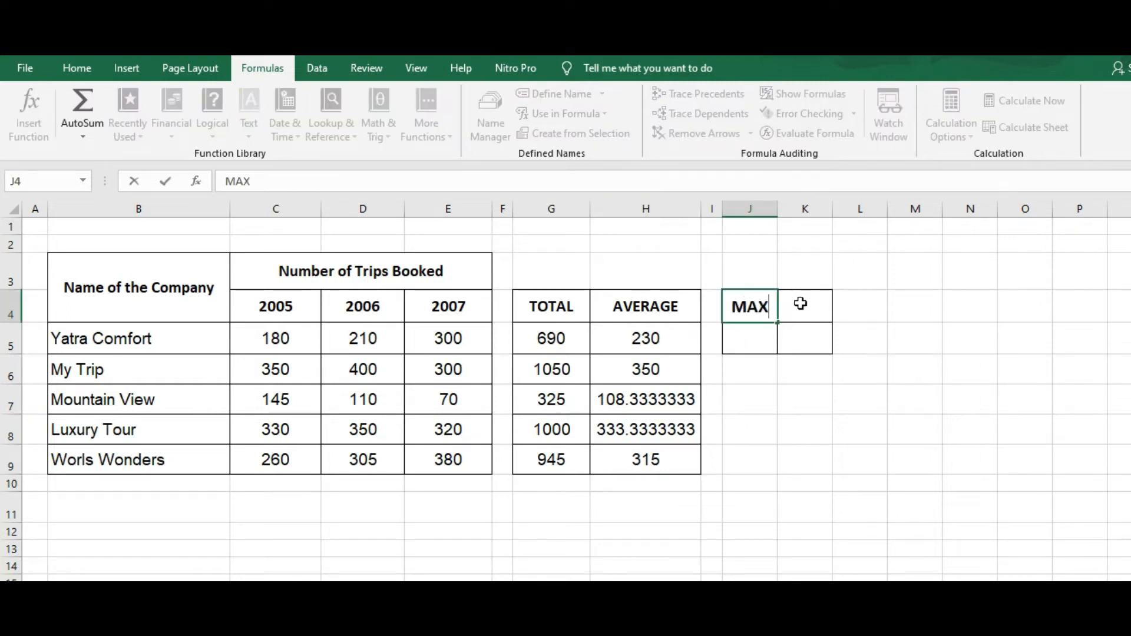
pyautogui.click(805, 305)
pyautogui.write('MI')
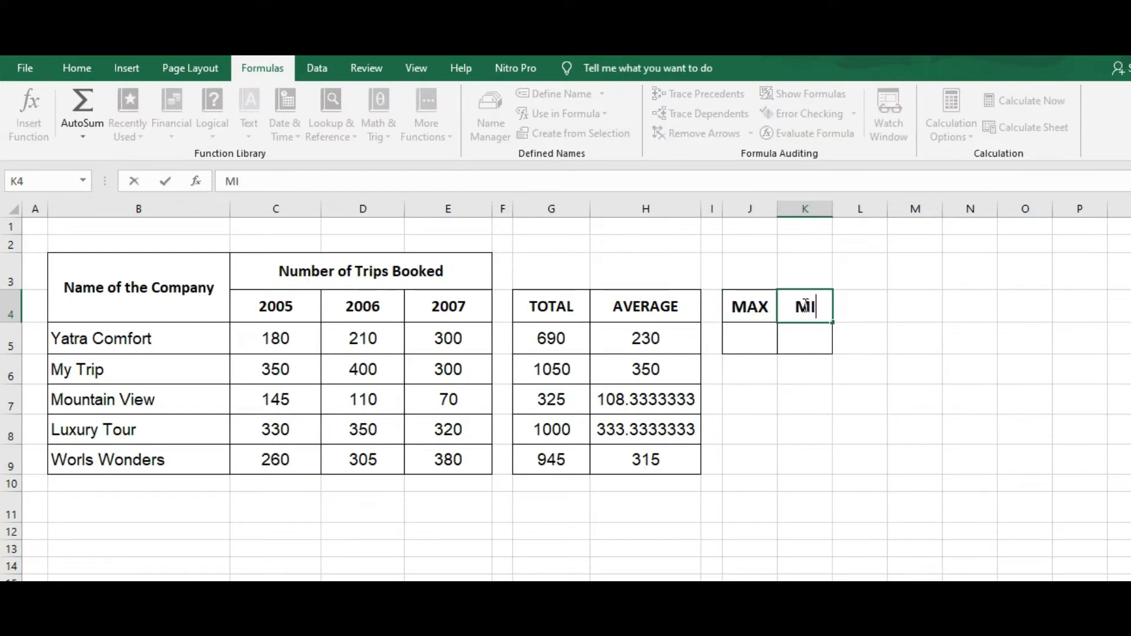
pyautogui.write('N')
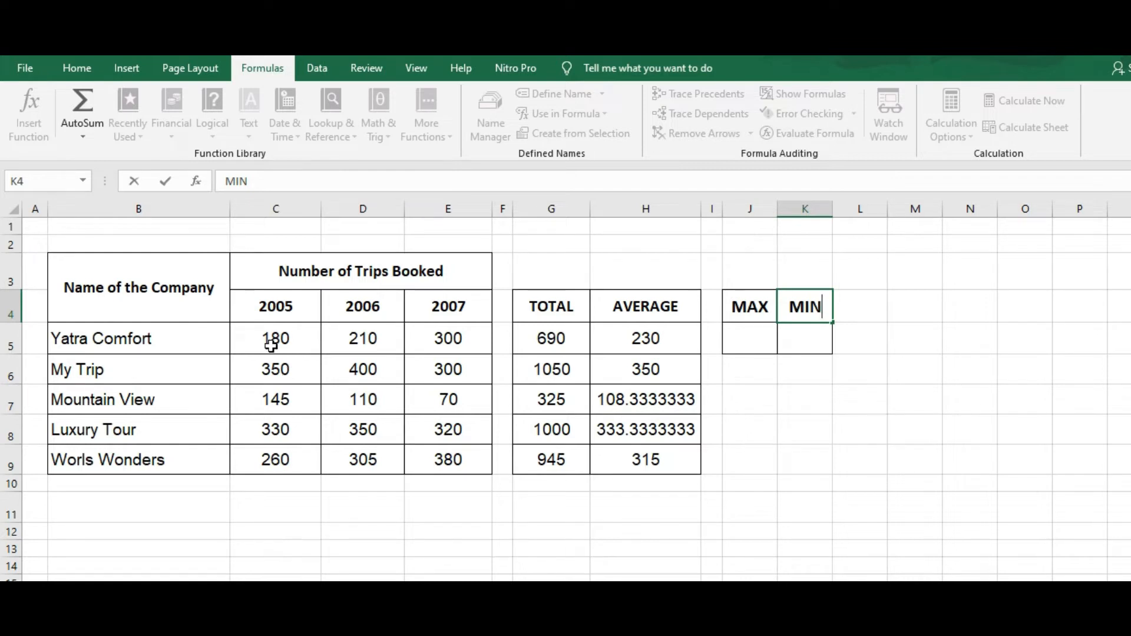
pyautogui.moveTo(269, 340); pyautogui.dragTo(464, 461)
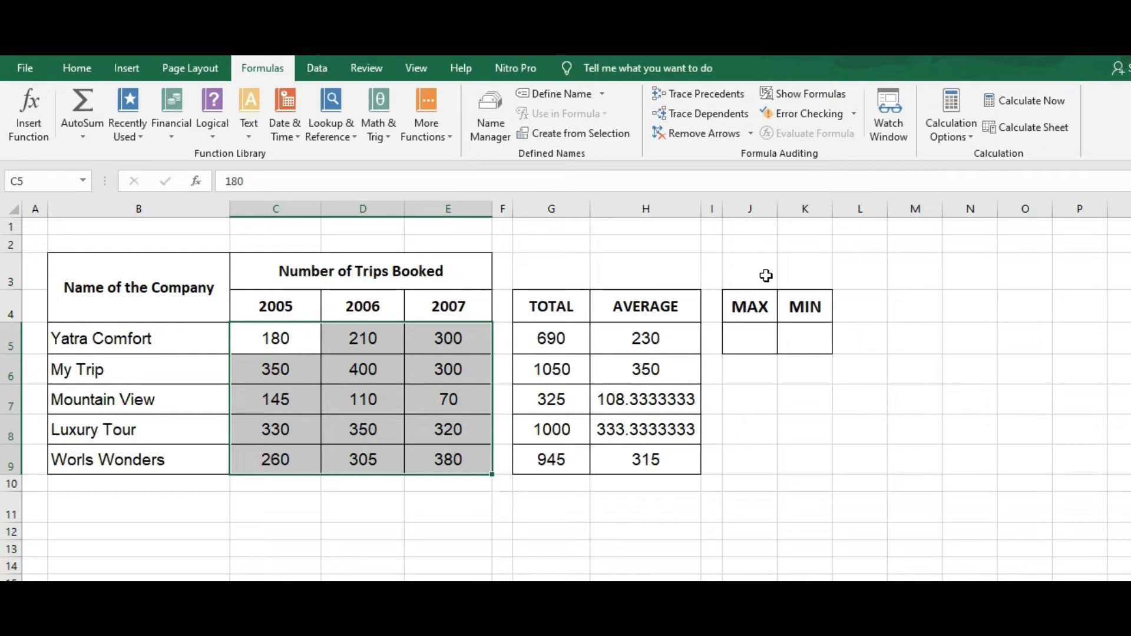
pyautogui.moveTo(778, 210); pyautogui.dragTo(855, 210)
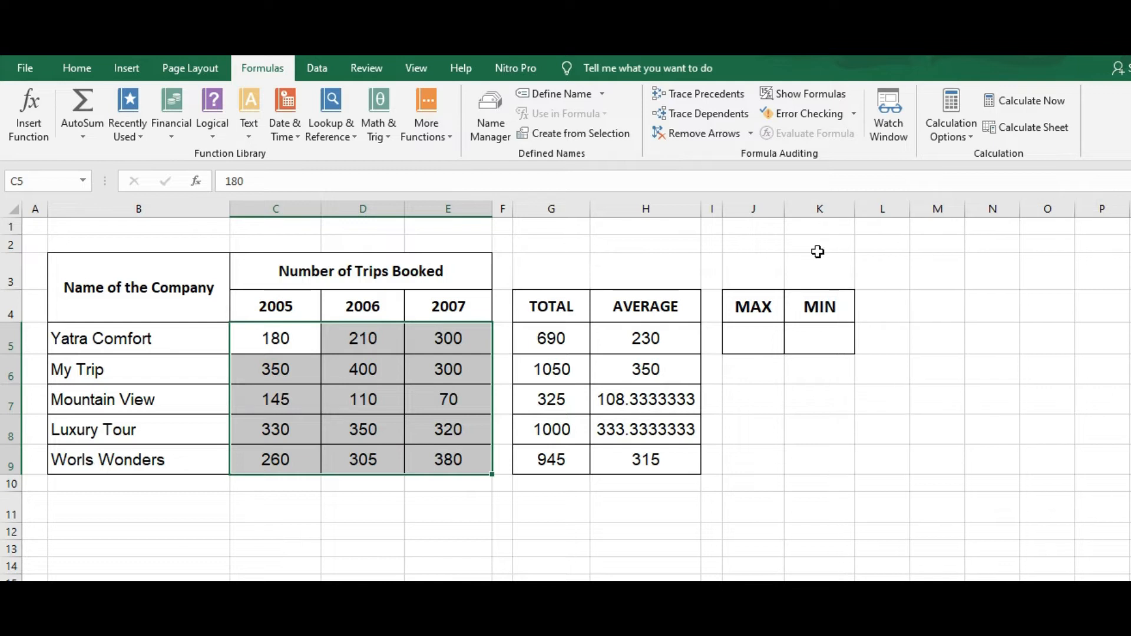
# - Enter =MAX(C5:E9) in cell J5 under MAX and compare the result with My Trip's 2006 figure in D6
pyautogui.click(757, 343)
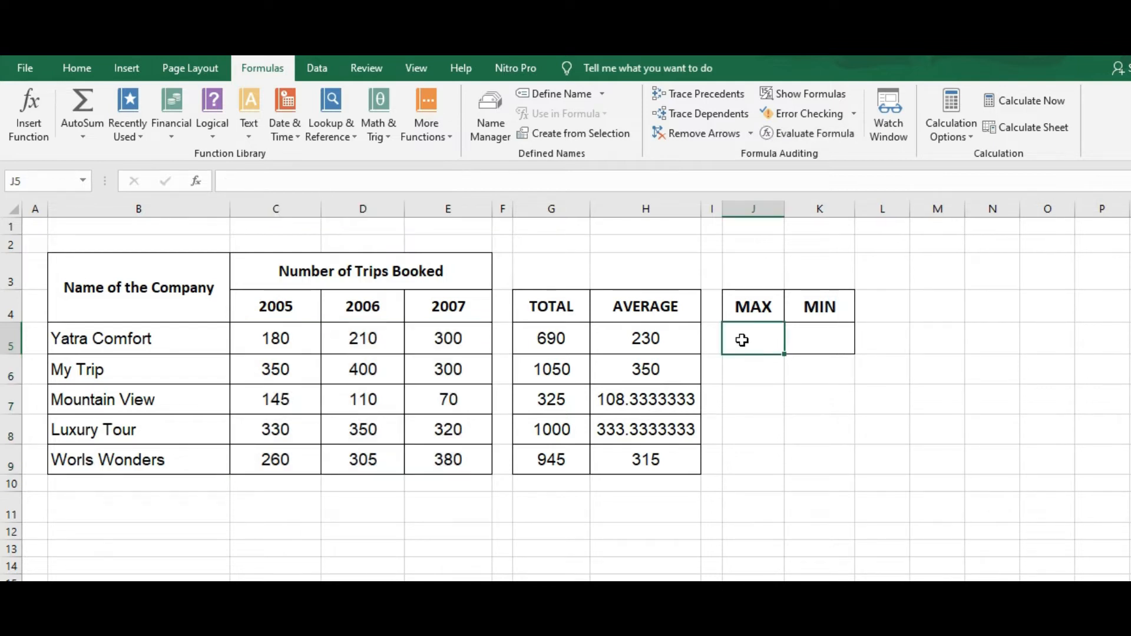
pyautogui.write('=')
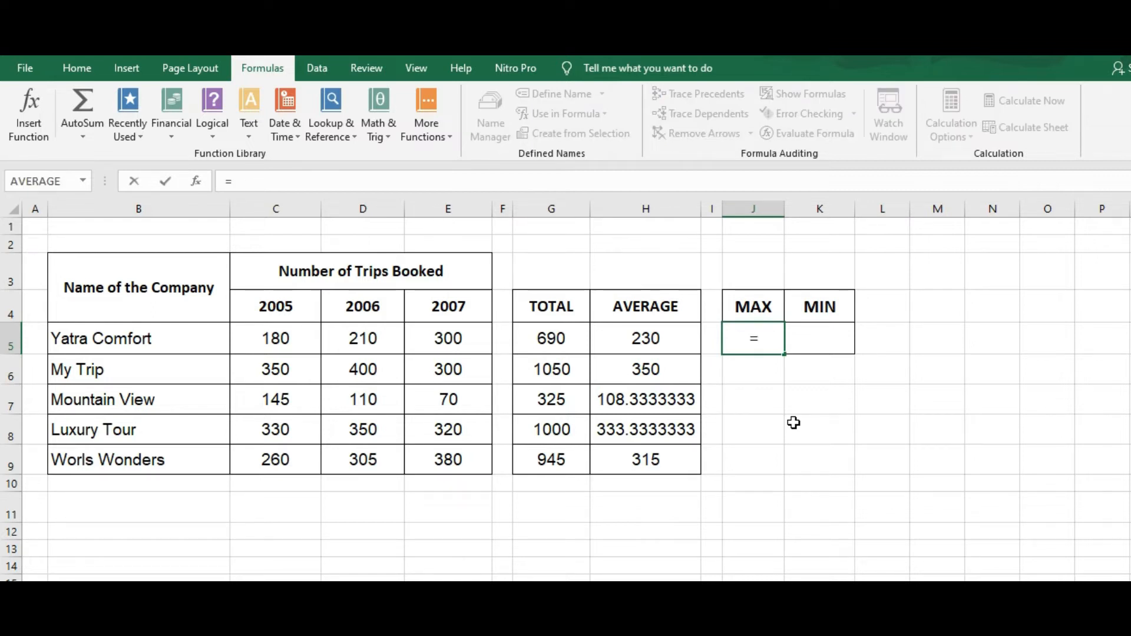
pyautogui.write('MAX')
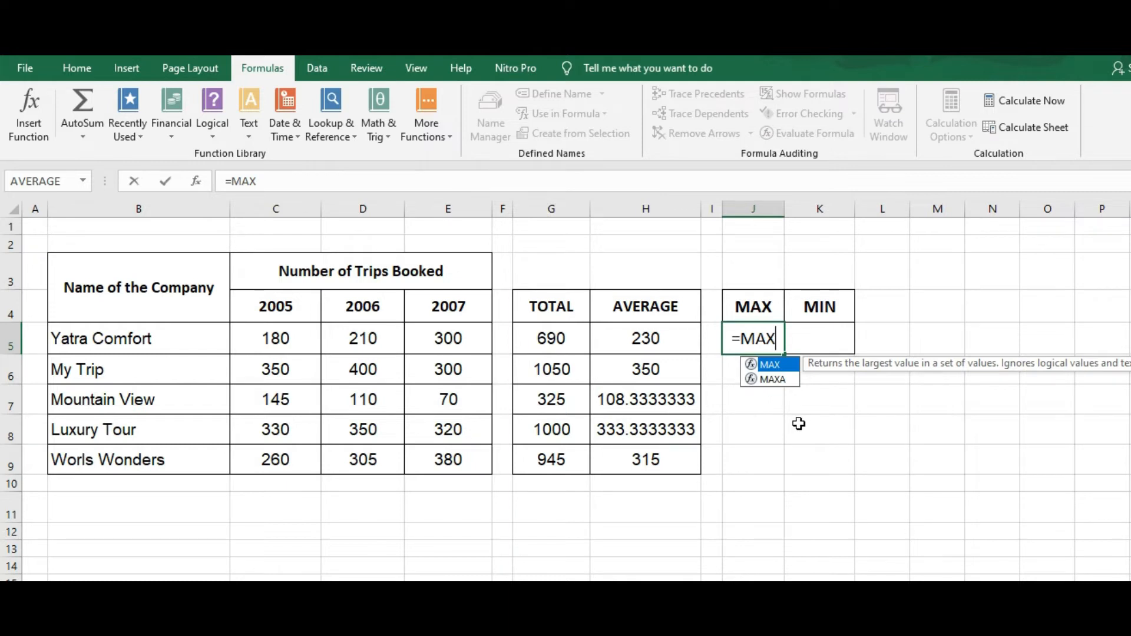
pyautogui.write('(')
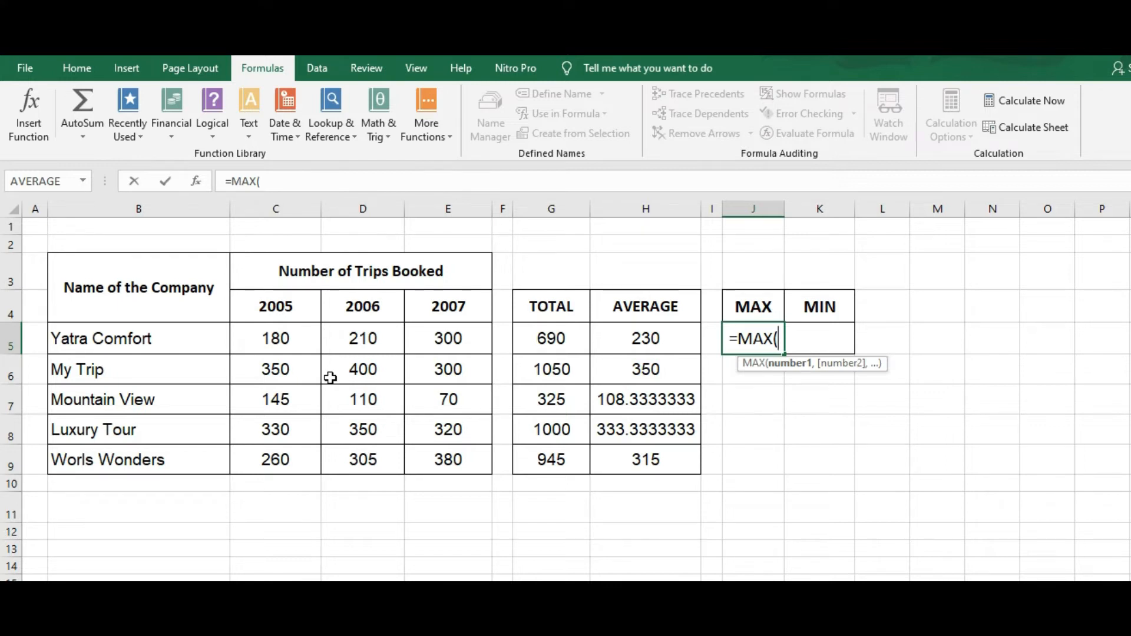
pyautogui.moveTo(283, 341); pyautogui.dragTo(446, 458)
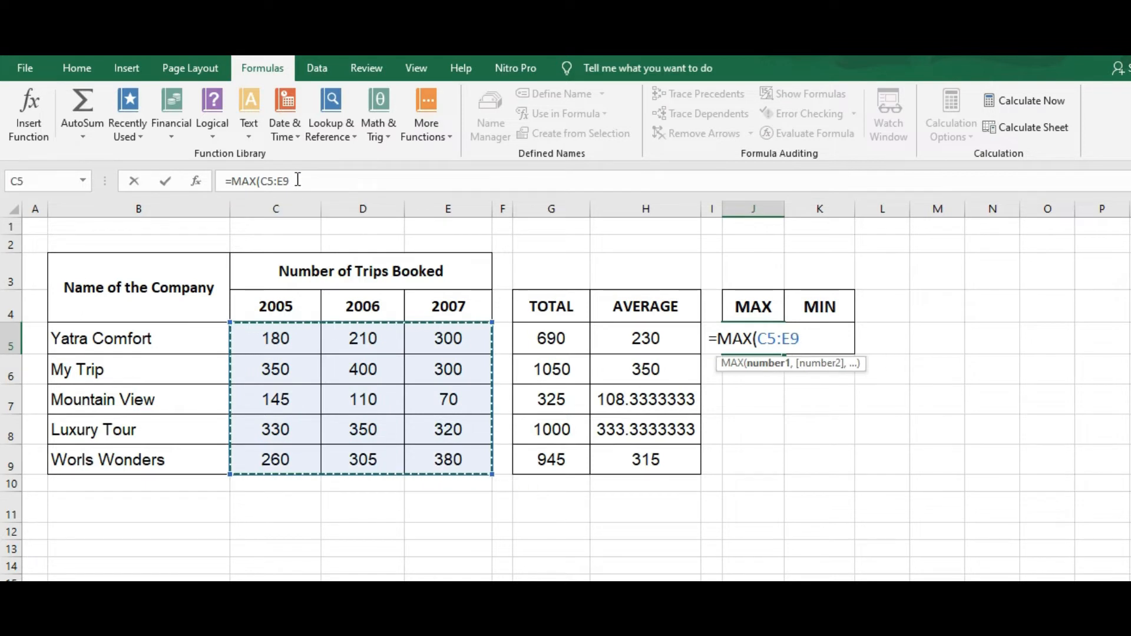
pyautogui.write(')')
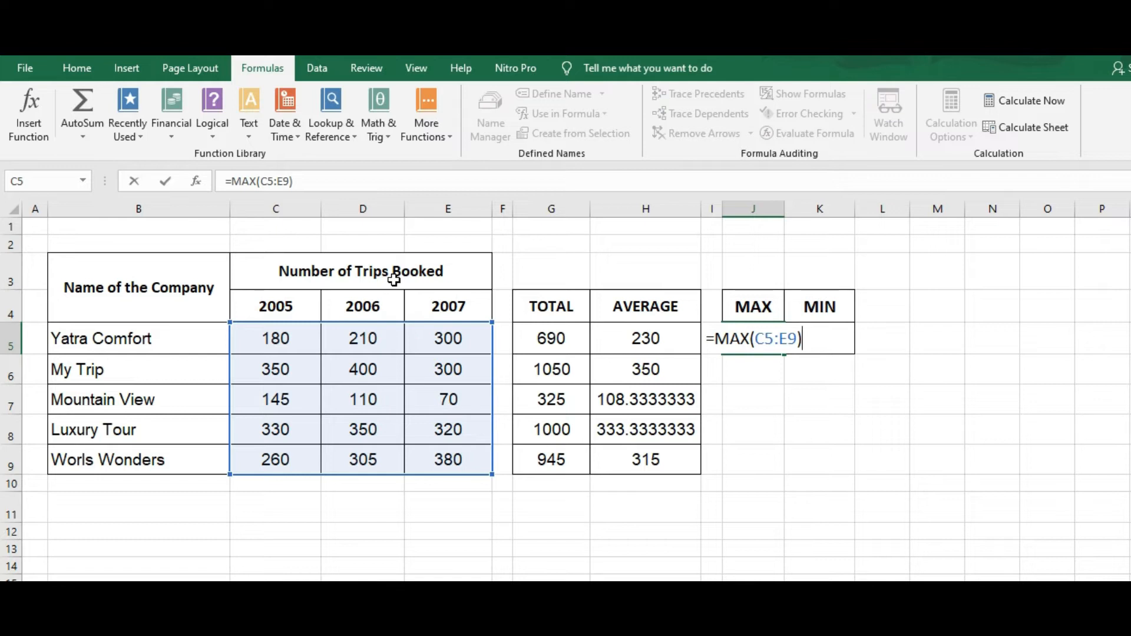
pyautogui.press('Return')
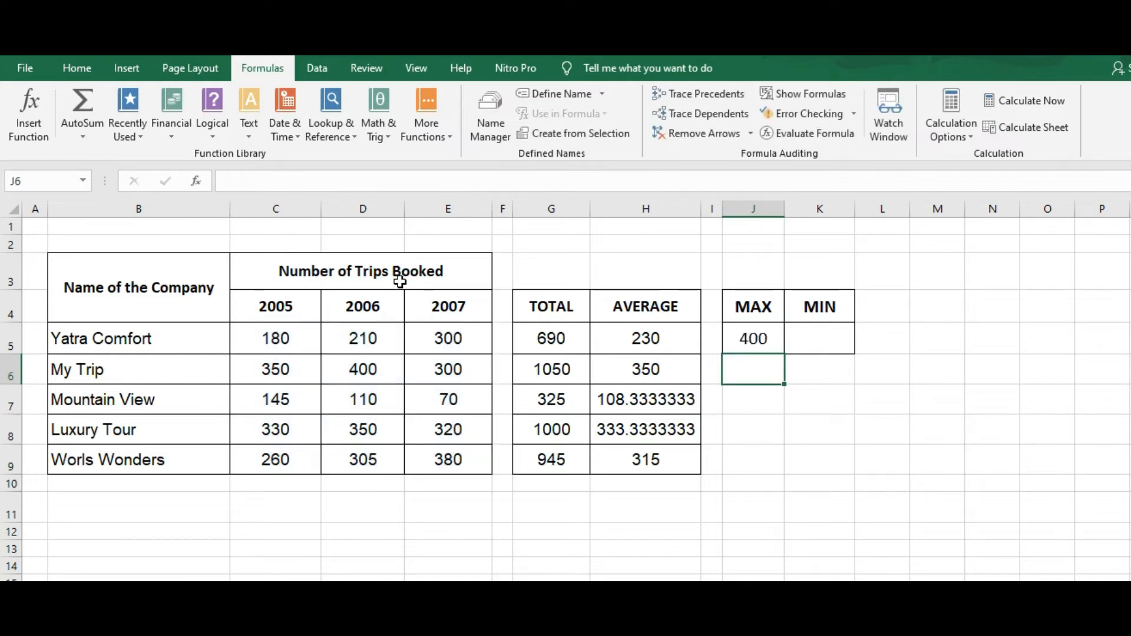
pyautogui.click(754, 342)
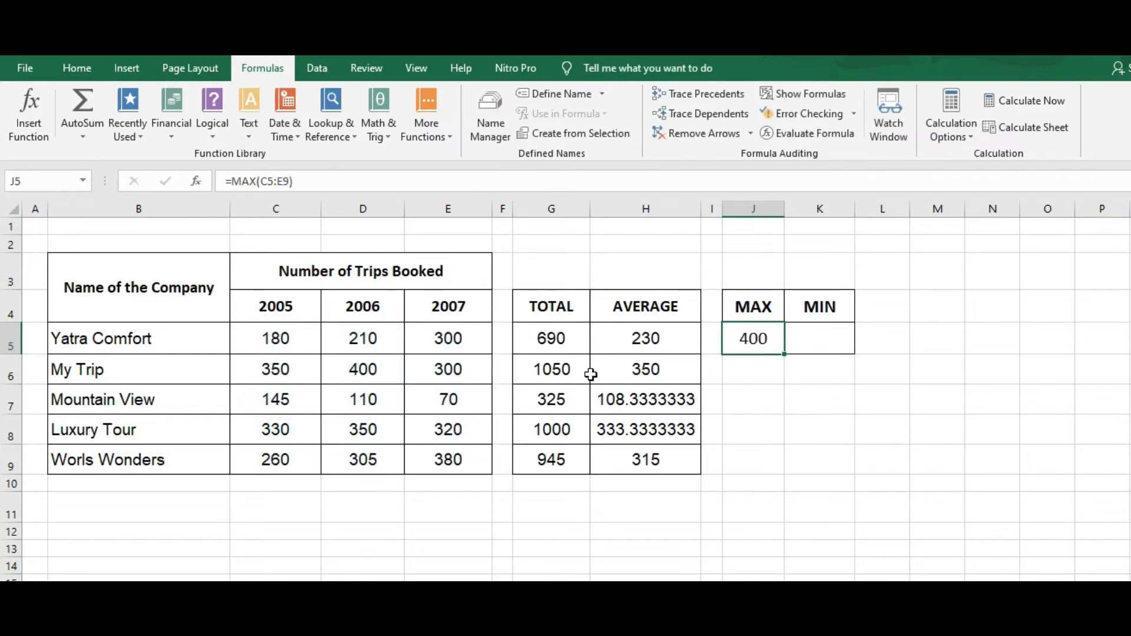
pyautogui.click(367, 369)
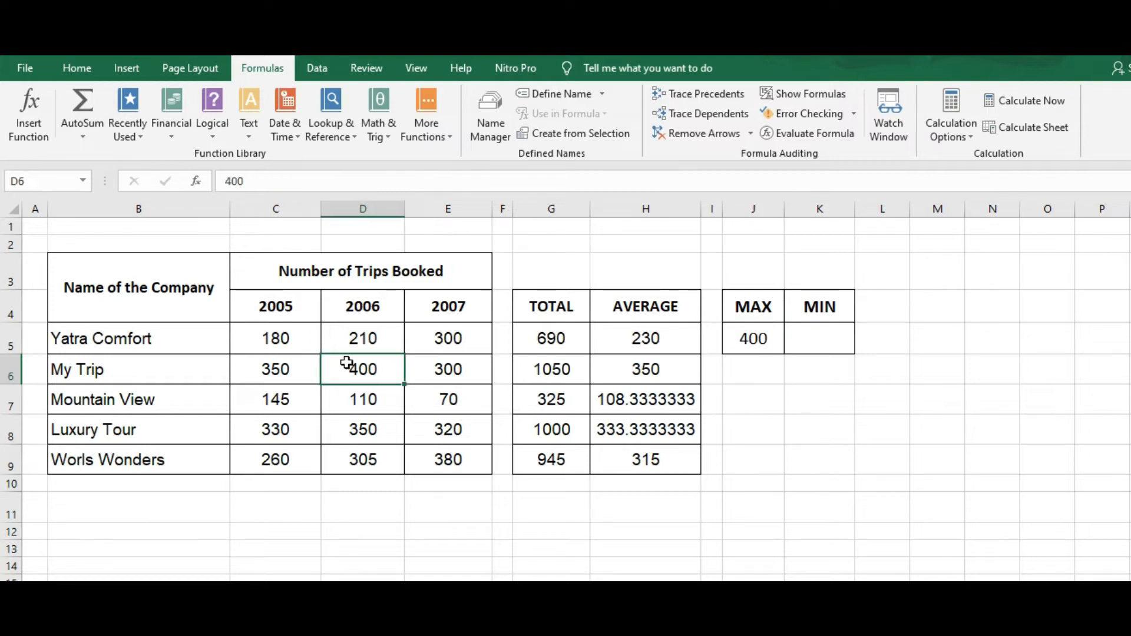
# - Enter =MIN(C5:E9) in cell K5 under MIN and compare the result with Mountain View's 2007 figure in E7
pyautogui.click(818, 336)
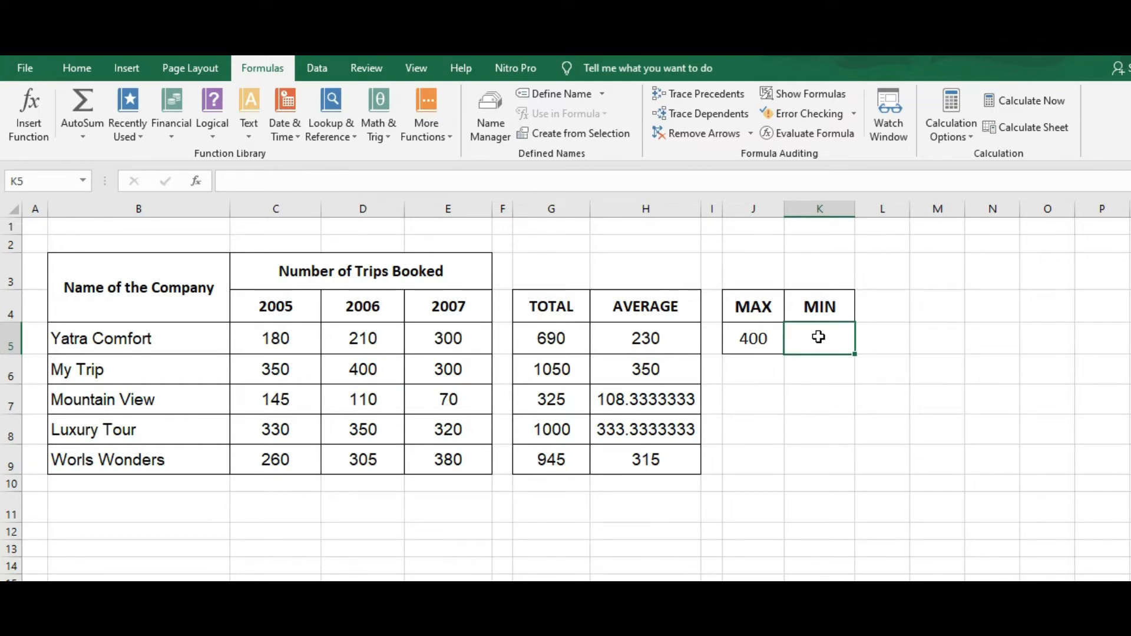
pyautogui.write('=')
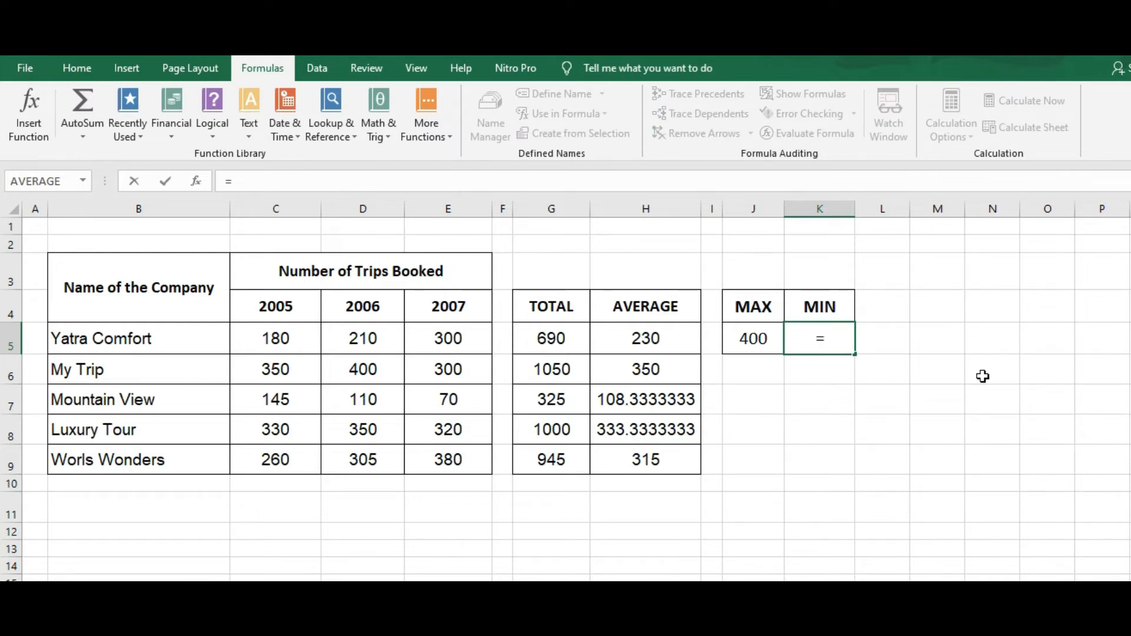
pyautogui.write('MIN')
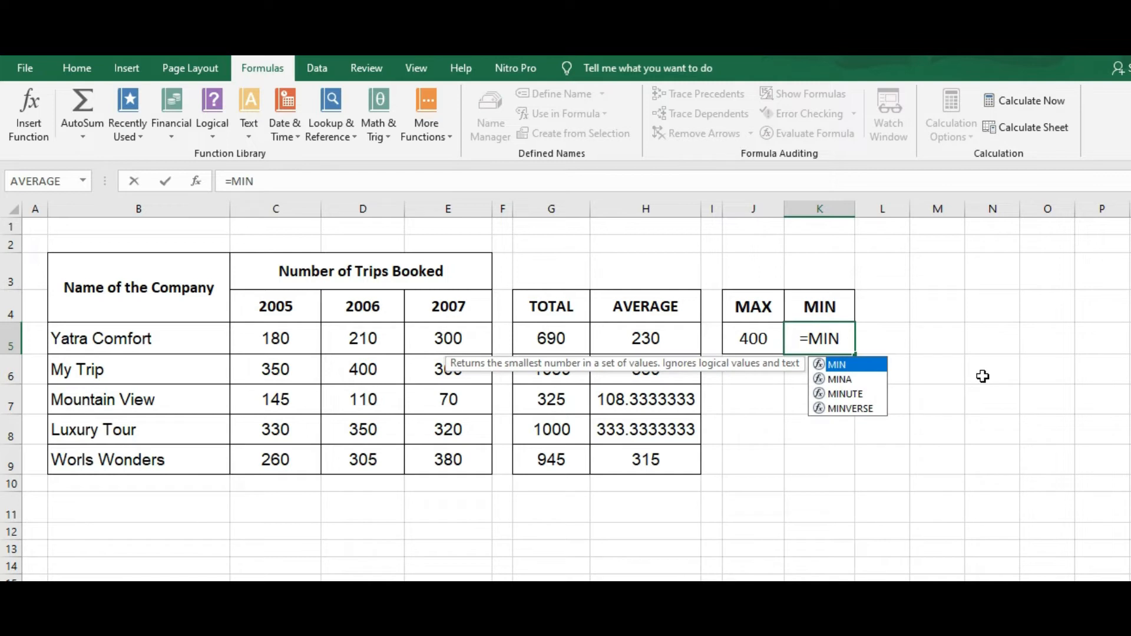
pyautogui.write('(')
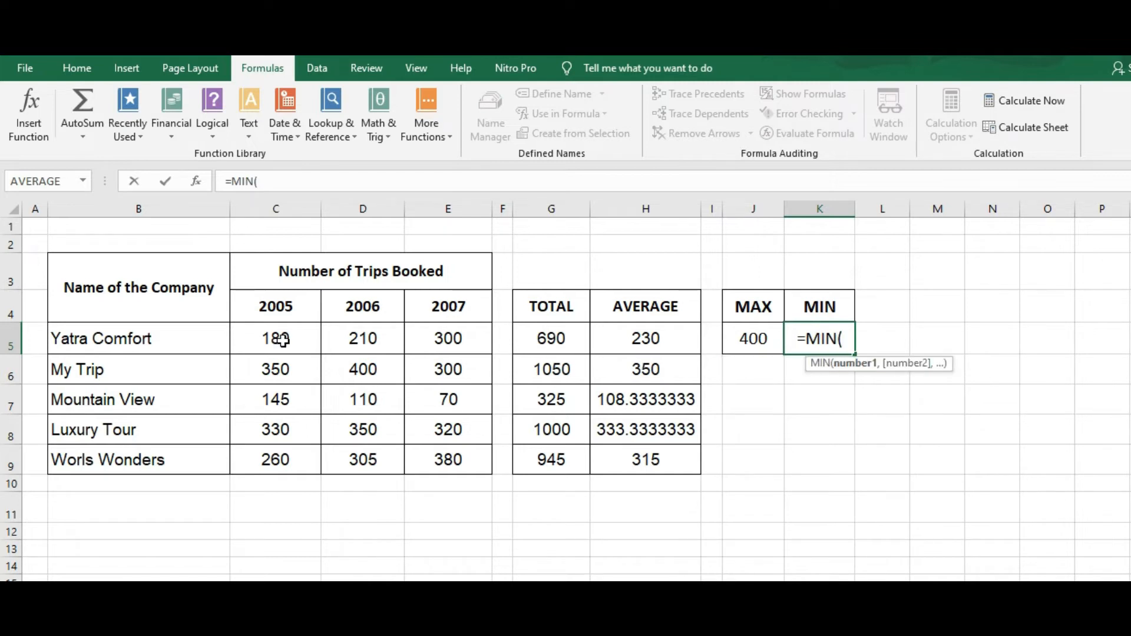
pyautogui.moveTo(284, 340); pyautogui.dragTo(443, 462)
pyautogui.write(')')
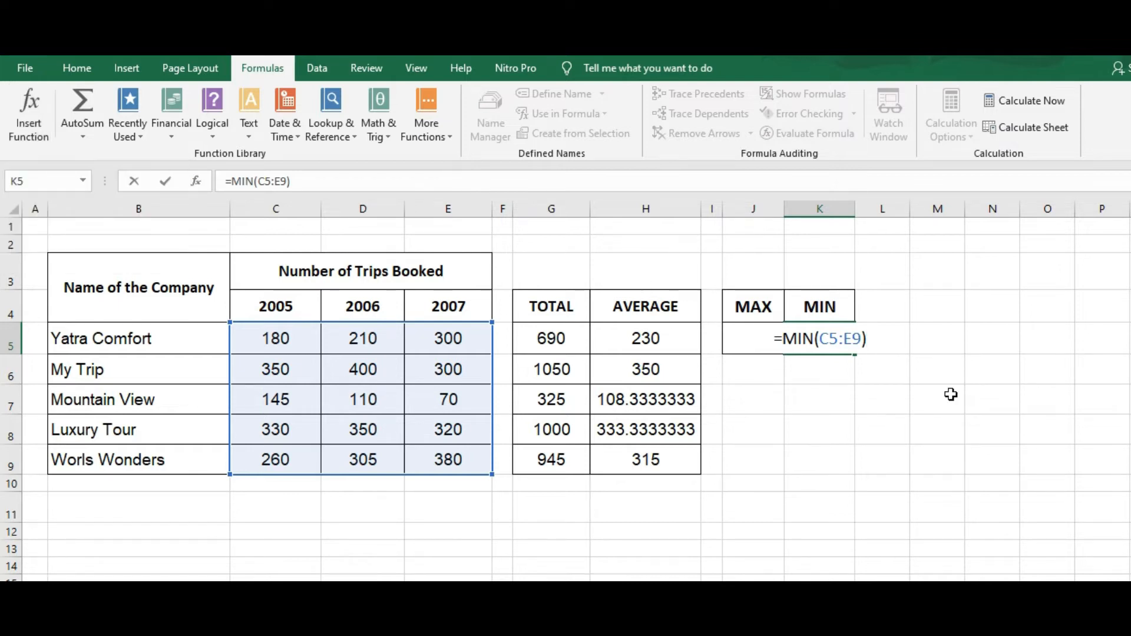
pyautogui.press('Return')
pyautogui.click(815, 337)
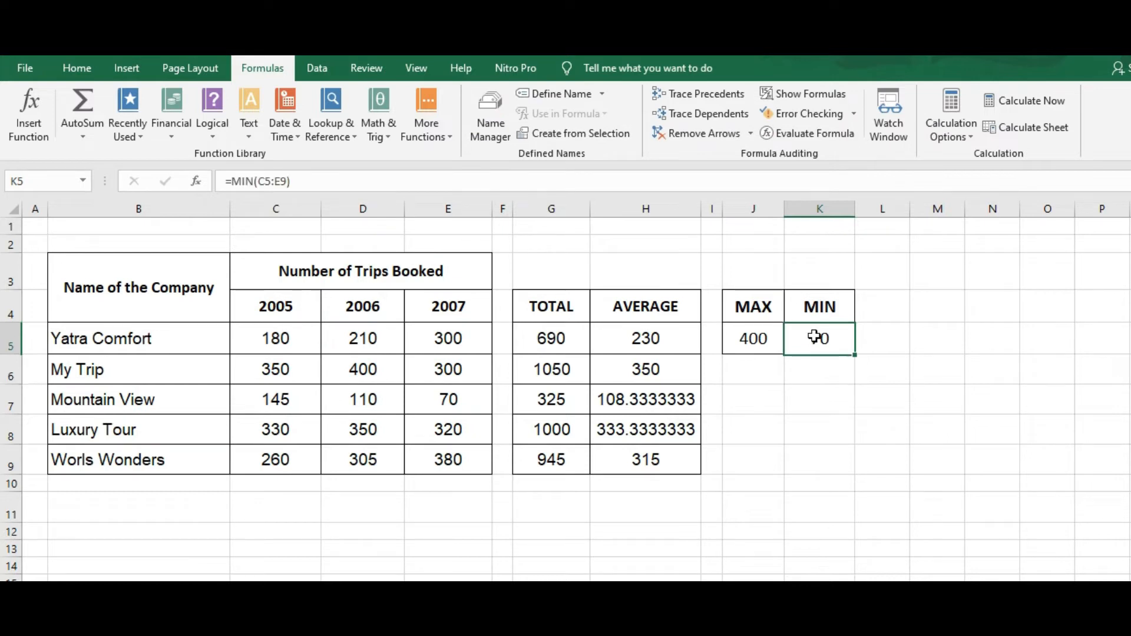
pyautogui.click(430, 410)
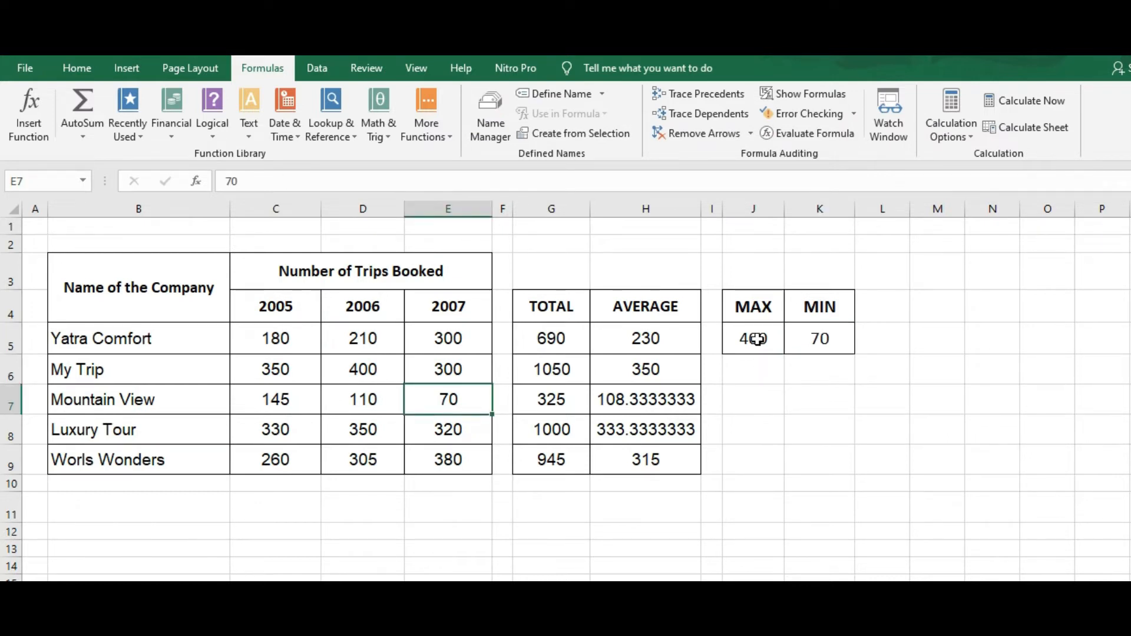
pyautogui.click(757, 340)
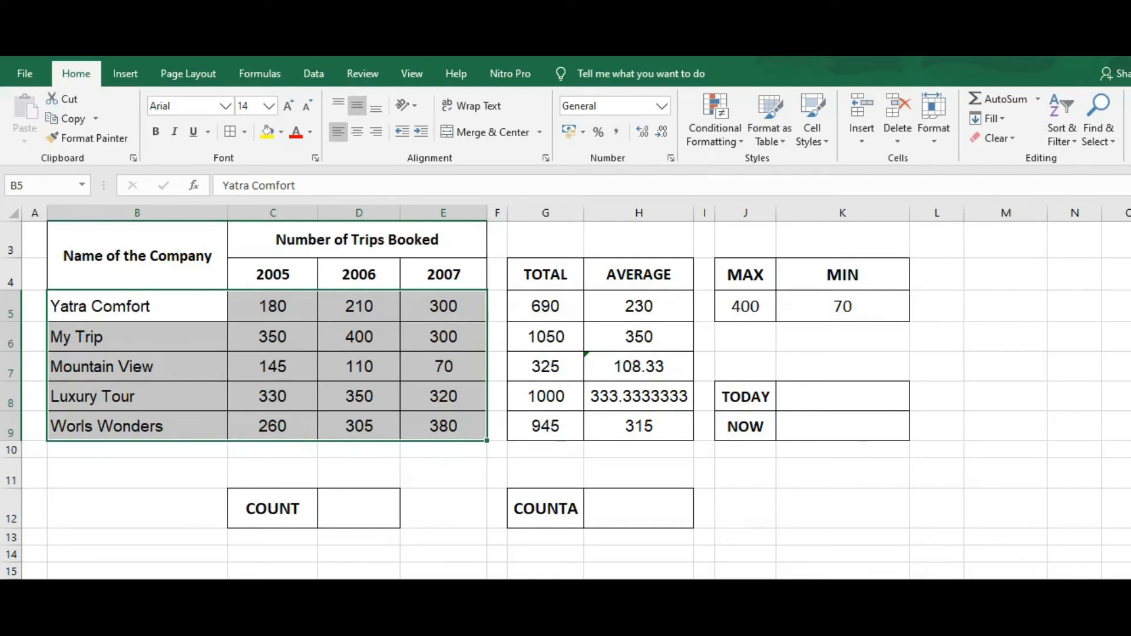
# - Enter =COUNT(B5:E9) in cell D12 beside the COUNT label, covering the company names and all trip figures
pyautogui.click(277, 508)
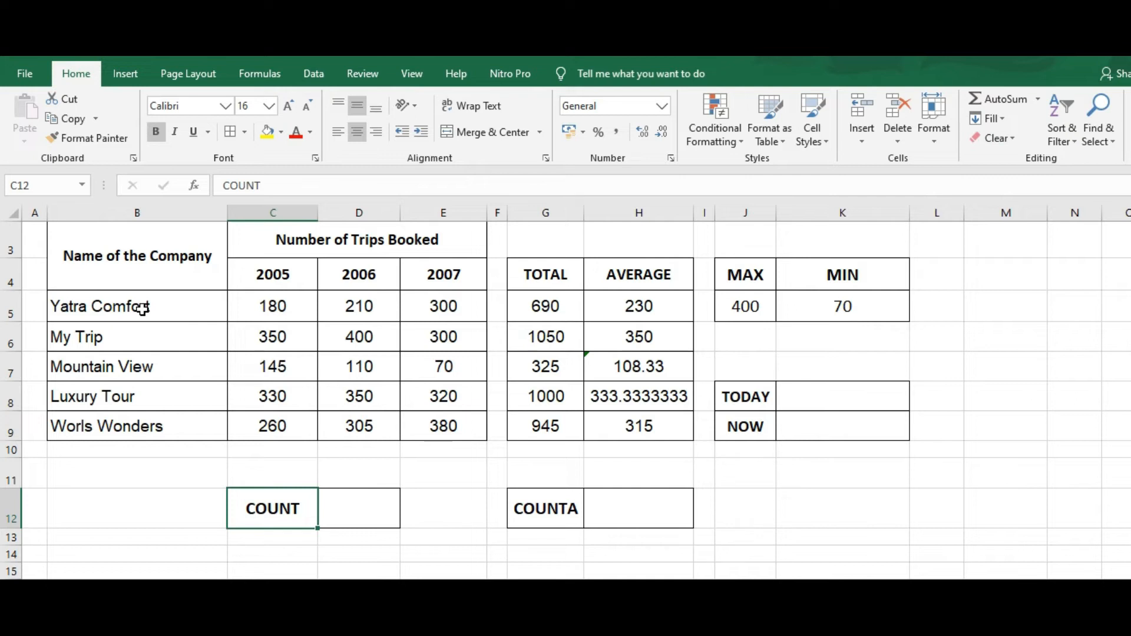
pyautogui.moveTo(142, 309); pyautogui.dragTo(306, 379)
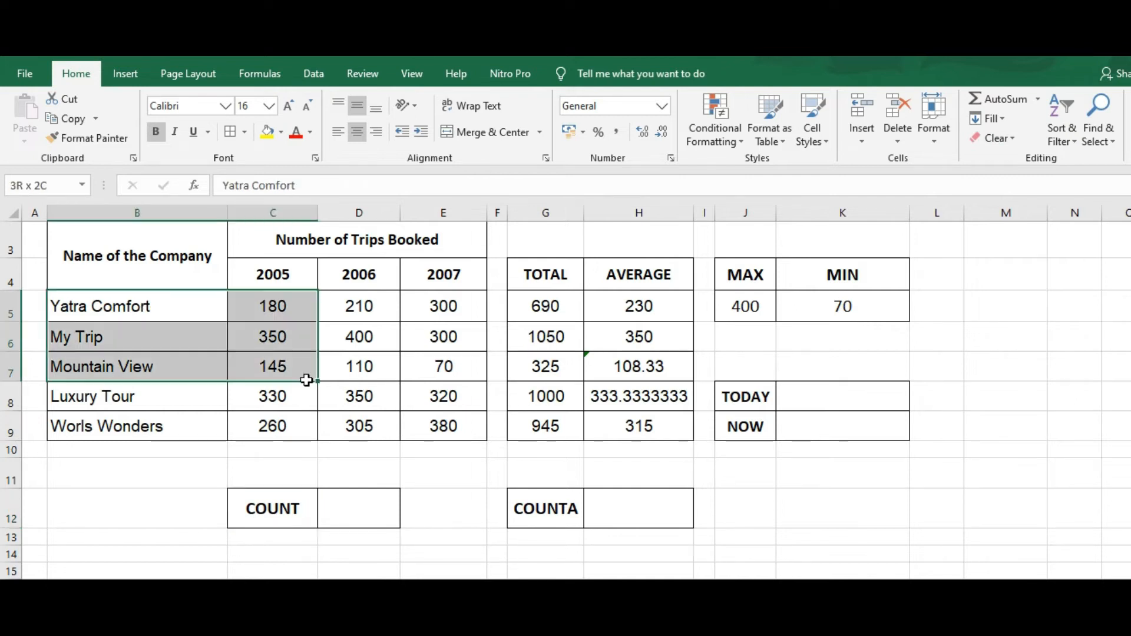
pyautogui.moveTo(430, 447); pyautogui.dragTo(461, 430)
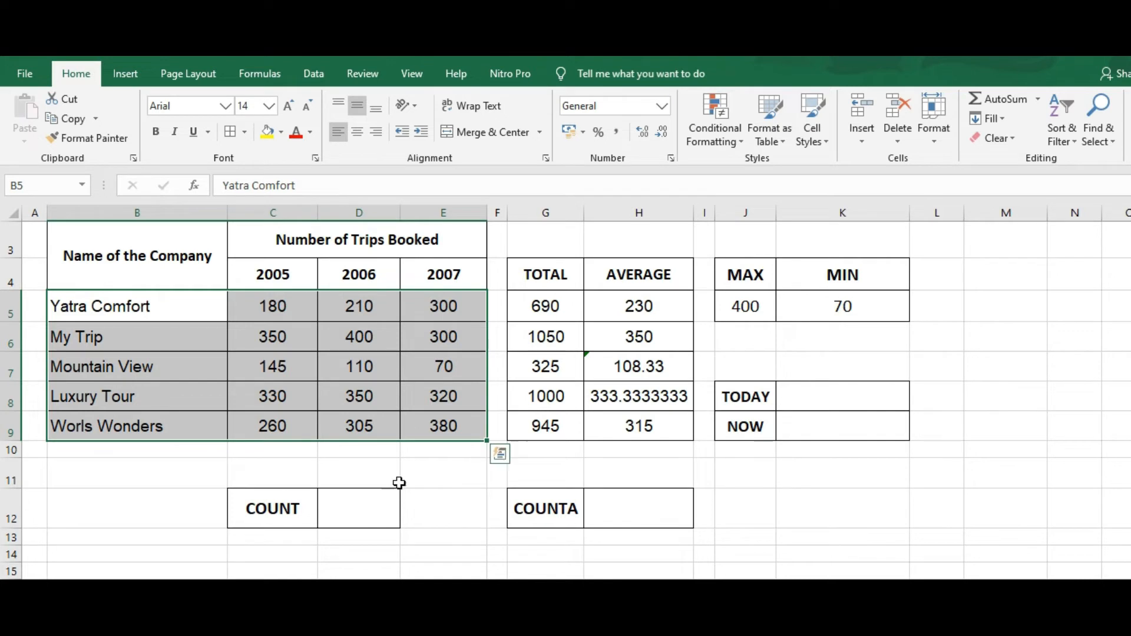
pyautogui.doubleClick(352, 516)
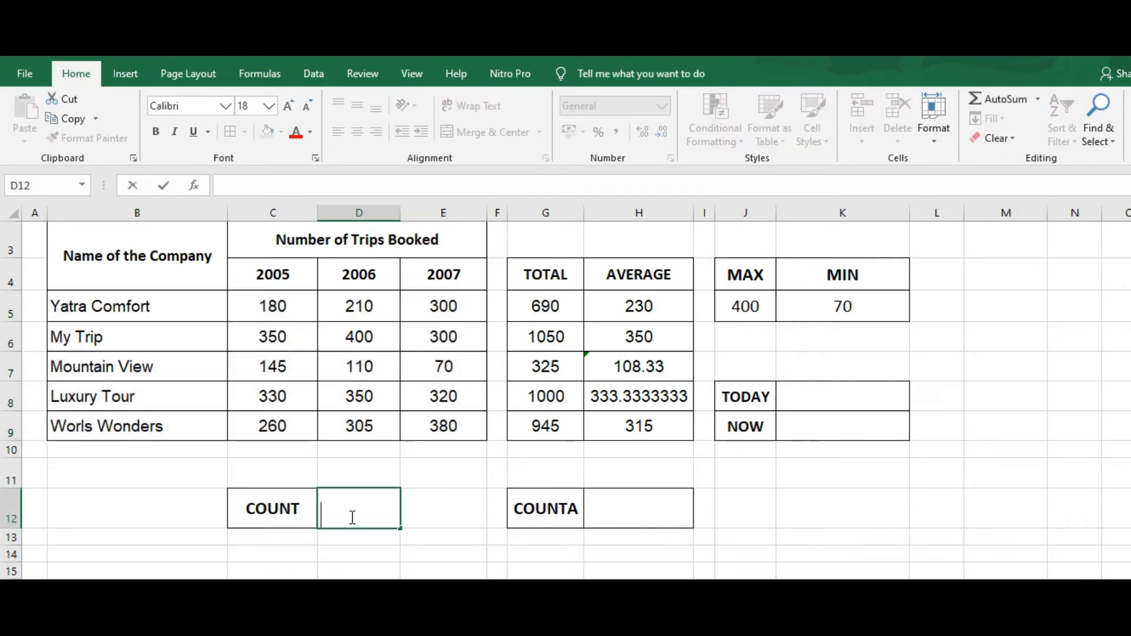
pyautogui.write('=')
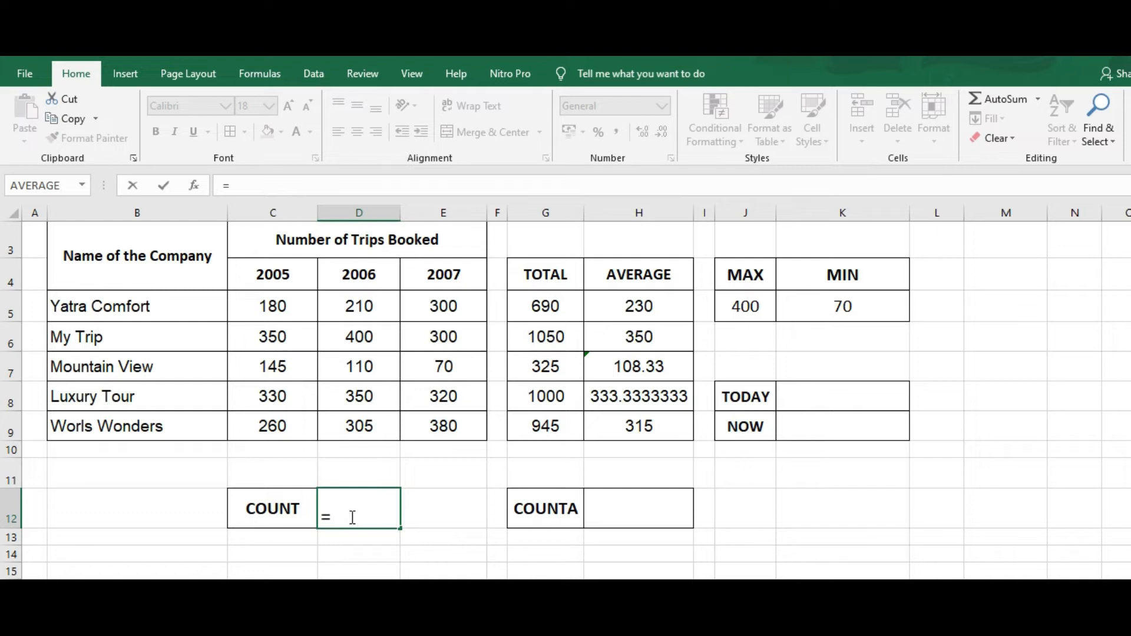
pyautogui.write('count')
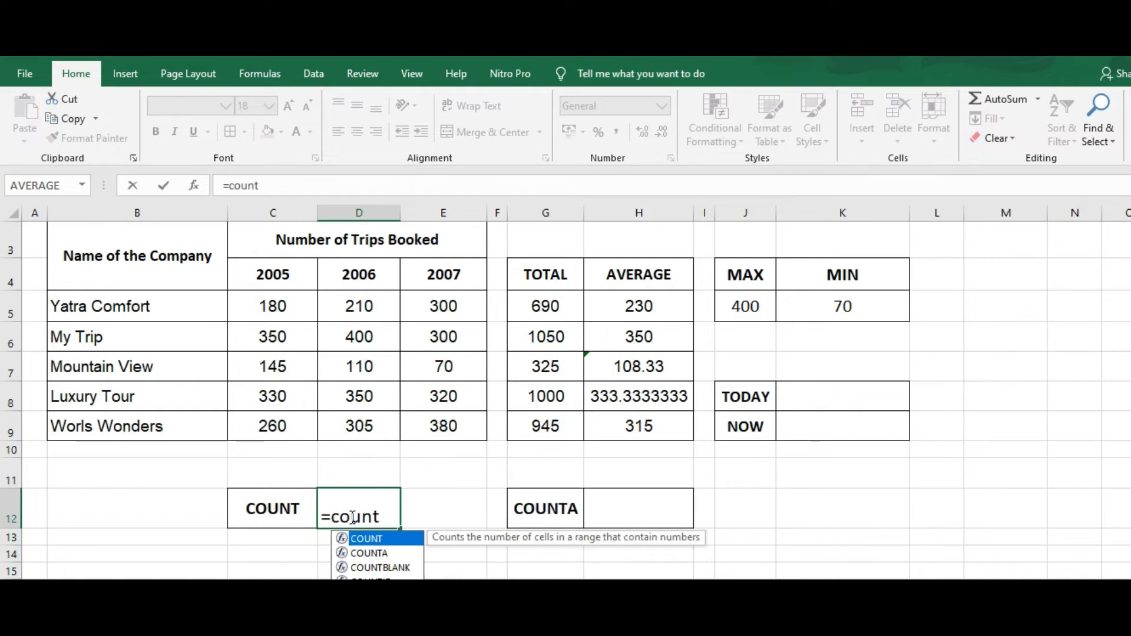
pyautogui.write('(')
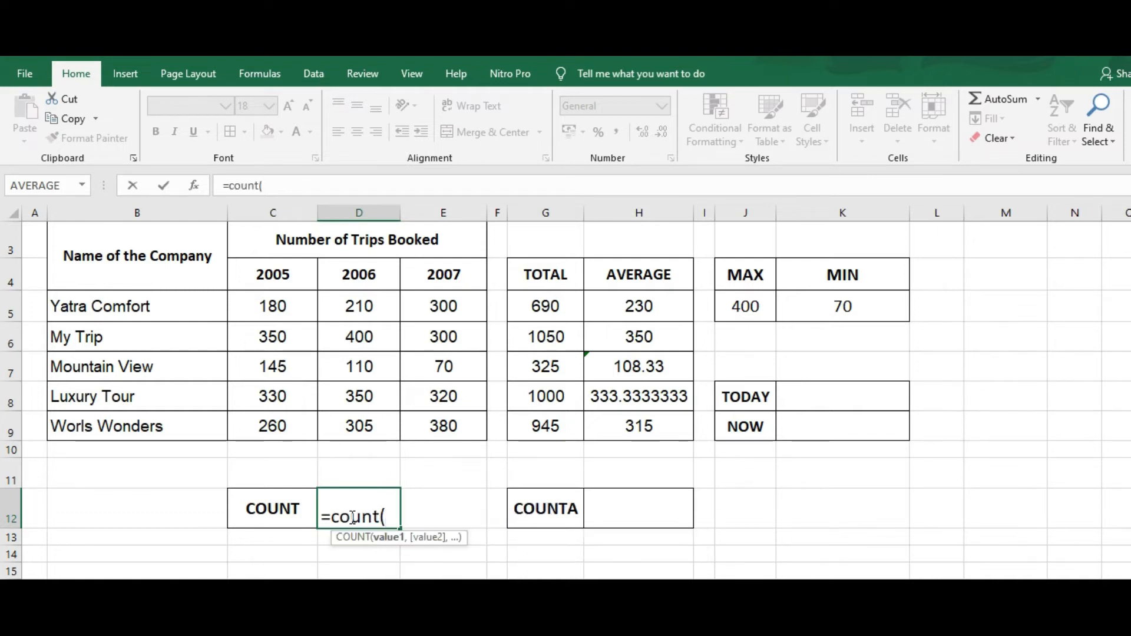
pyautogui.press('Left')
pyautogui.press('Left')
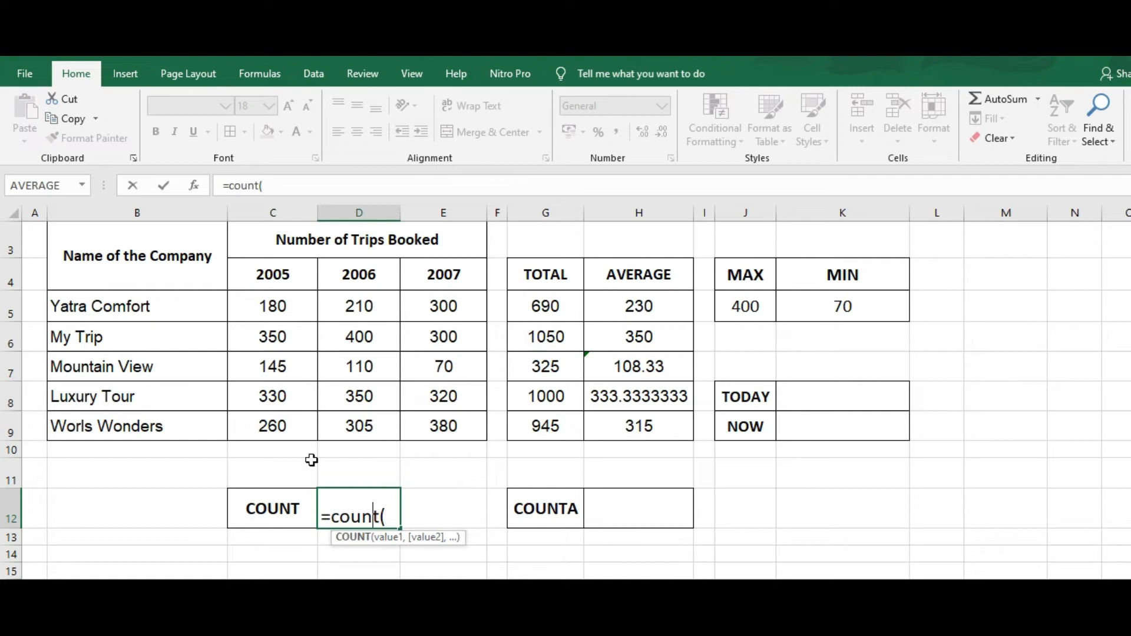
pyautogui.click(116, 306)
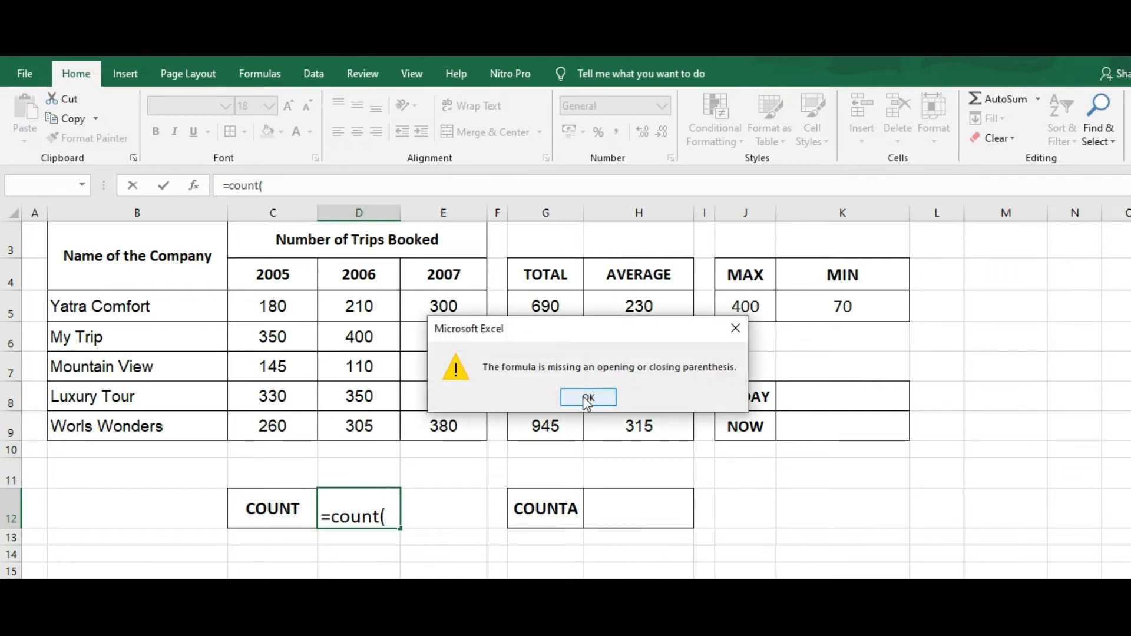
pyautogui.click(585, 396)
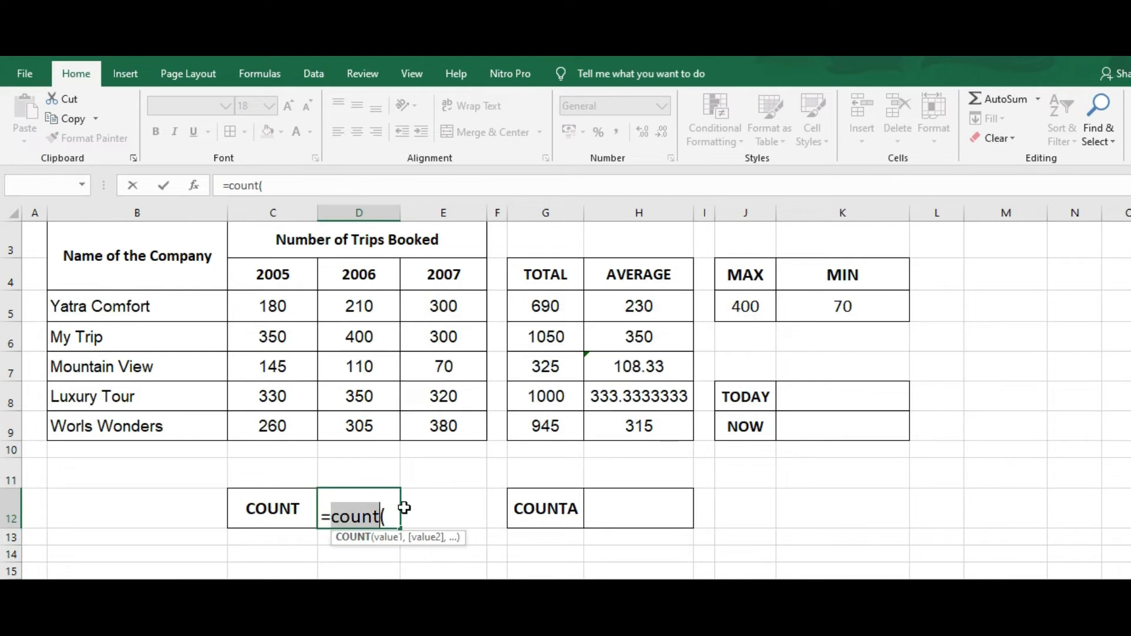
pyautogui.click(392, 518)
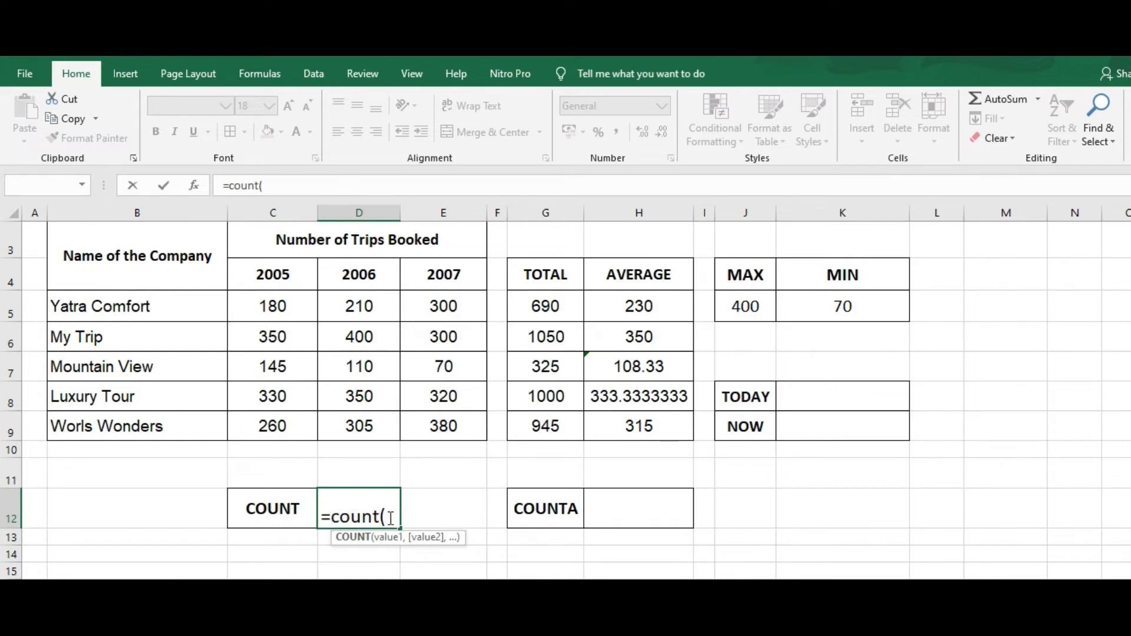
pyautogui.click(151, 307)
pyautogui.moveTo(289, 367); pyautogui.dragTo(442, 425)
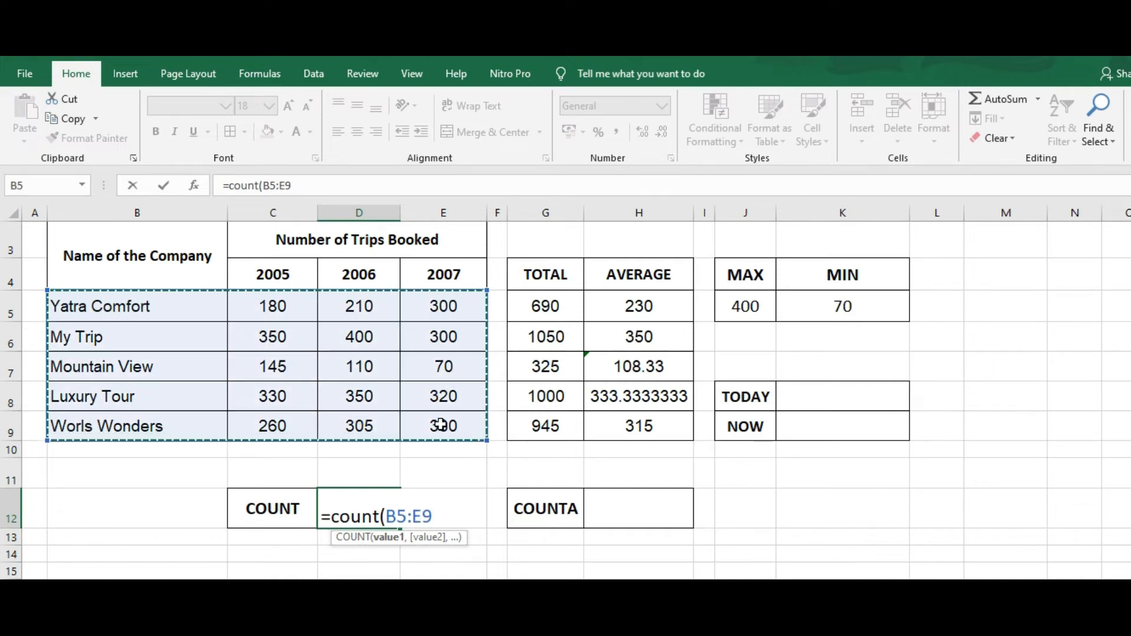
pyautogui.write(')')
pyautogui.press('Return')
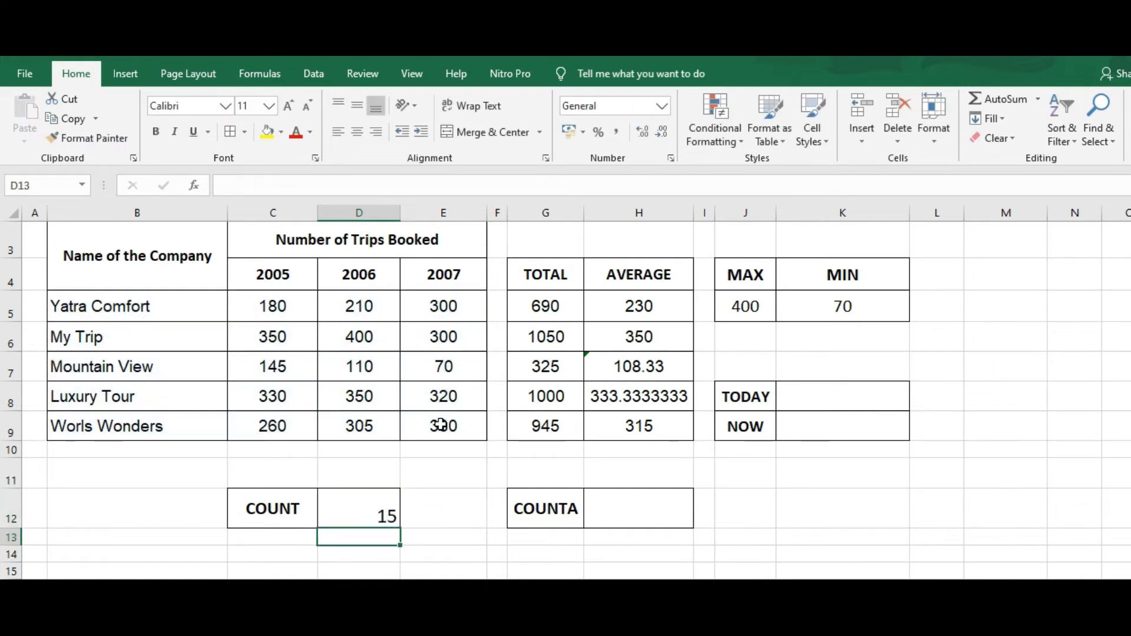
# - Centre the COUNT result in cell D12 both horizontally and vertically
pyautogui.click(385, 510)
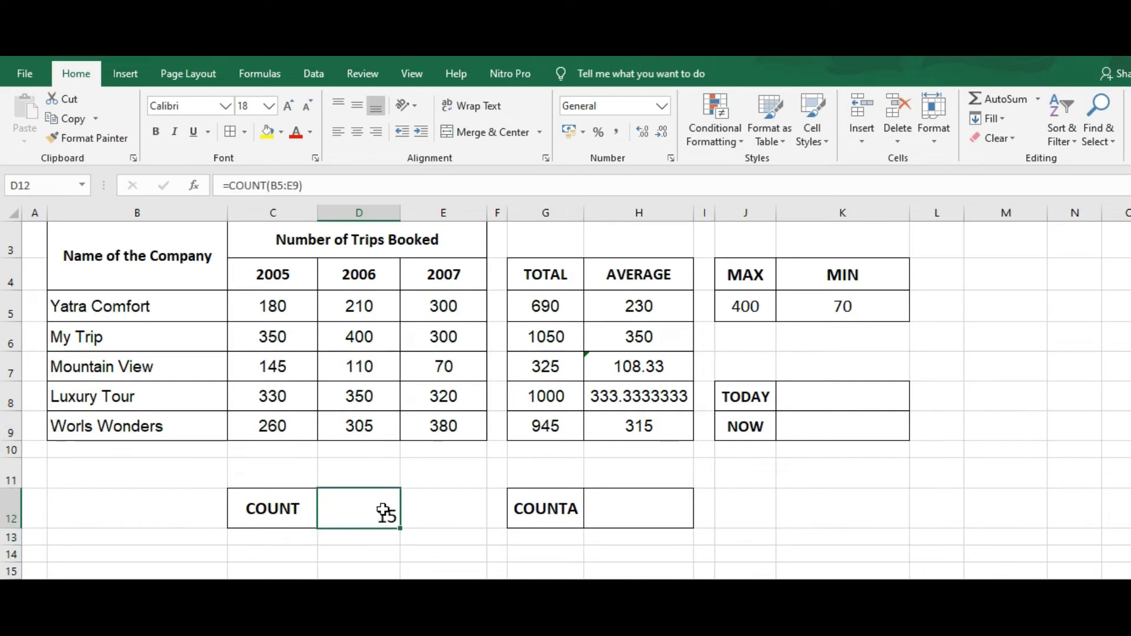
pyautogui.click(356, 133)
pyautogui.click(356, 103)
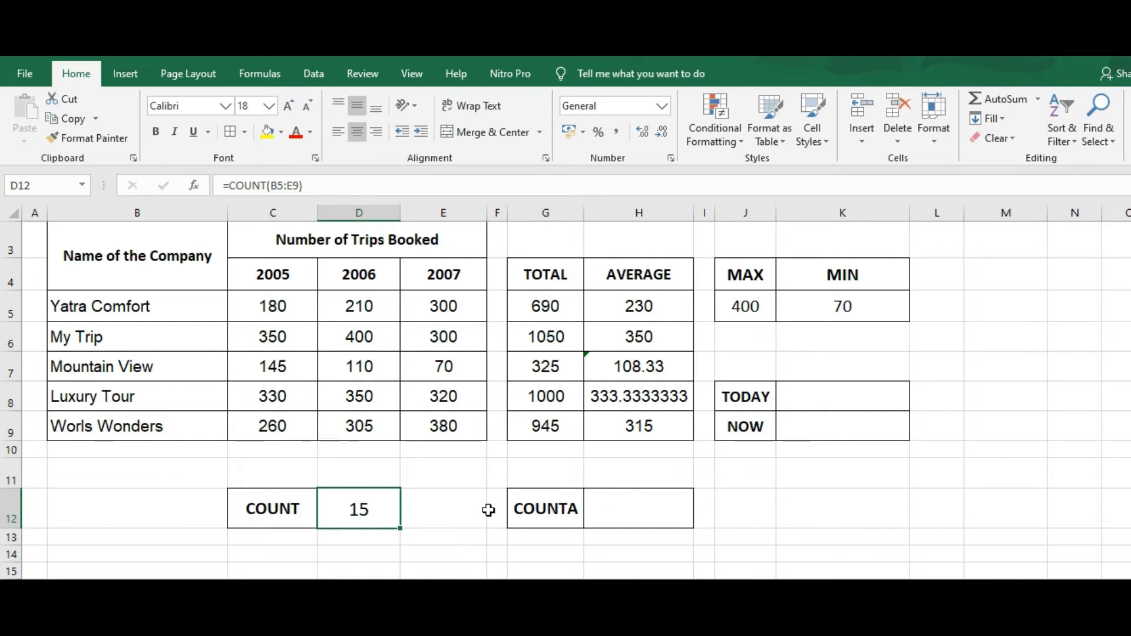
# - Enter =COUNTA(B5:E9) in cell H12 beside the COUNTA label
pyautogui.click(607, 515)
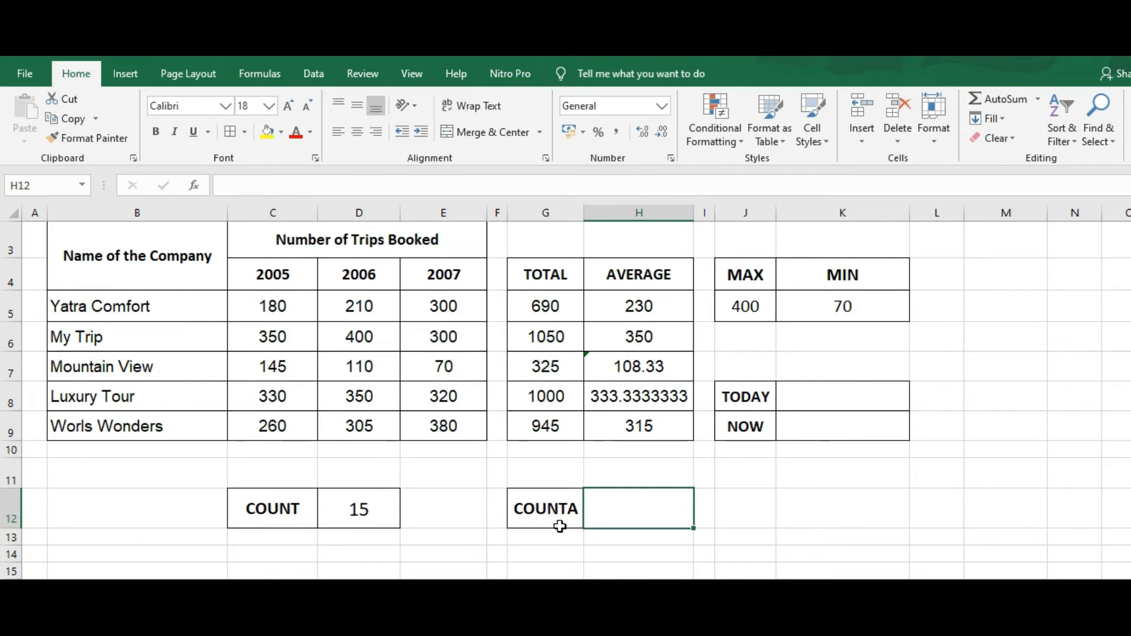
pyautogui.click(478, 390)
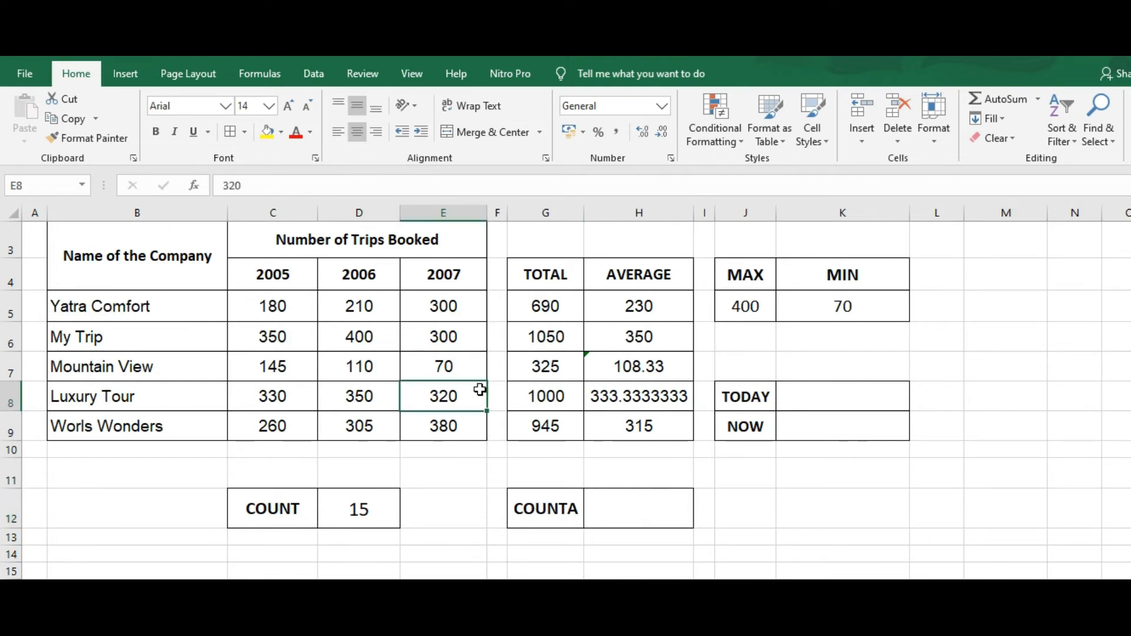
pyautogui.click(552, 502)
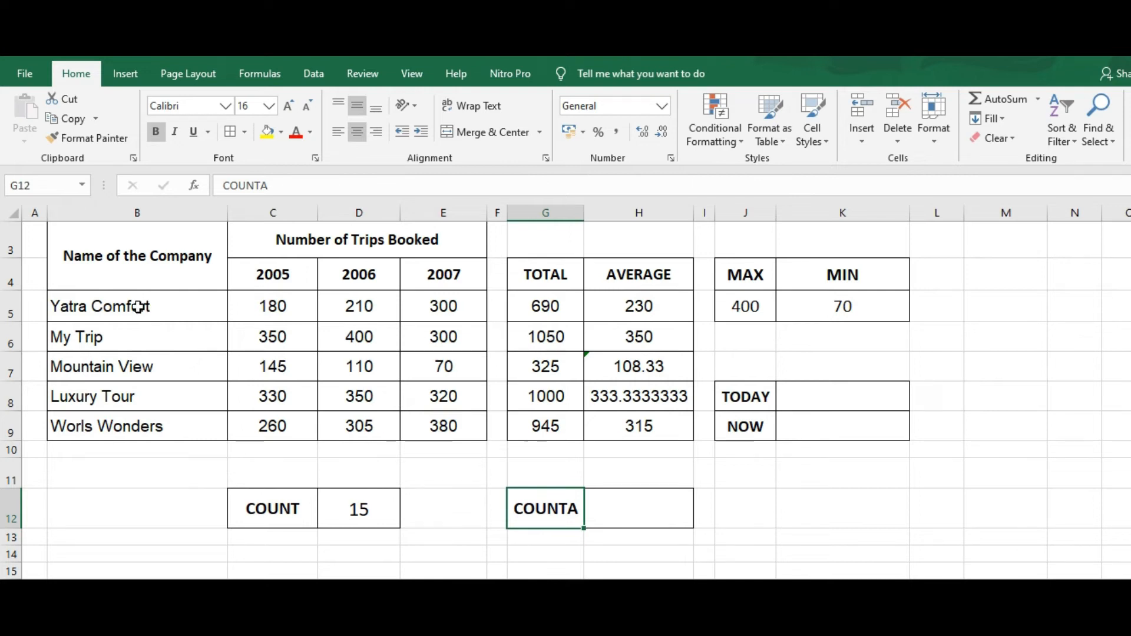
pyautogui.click(594, 505)
pyautogui.write('=')
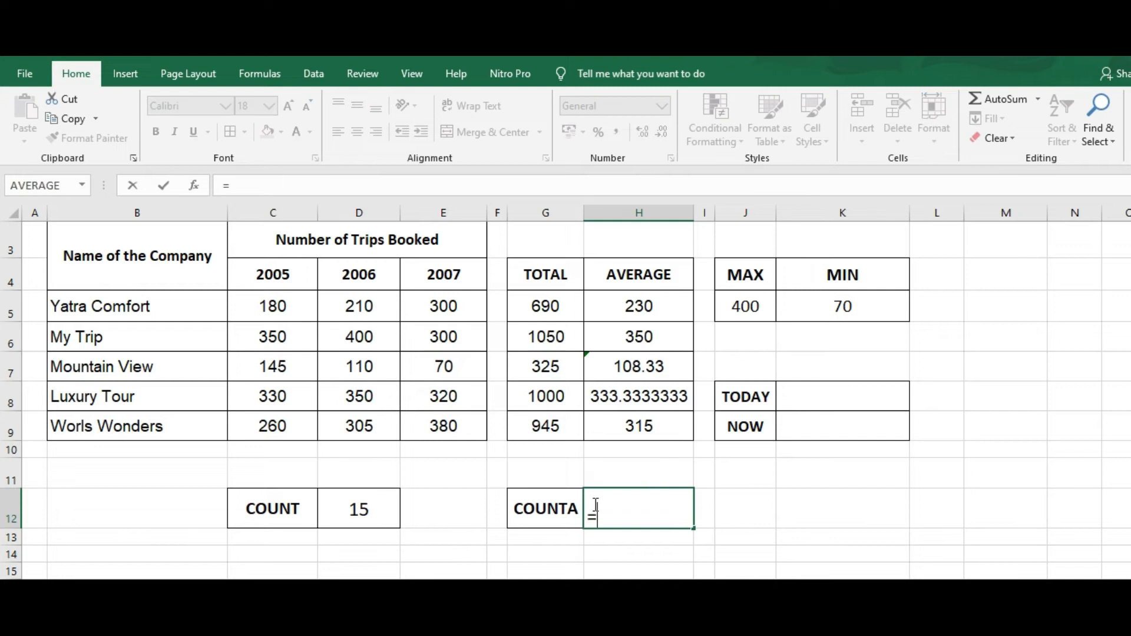
pyautogui.write('counta')
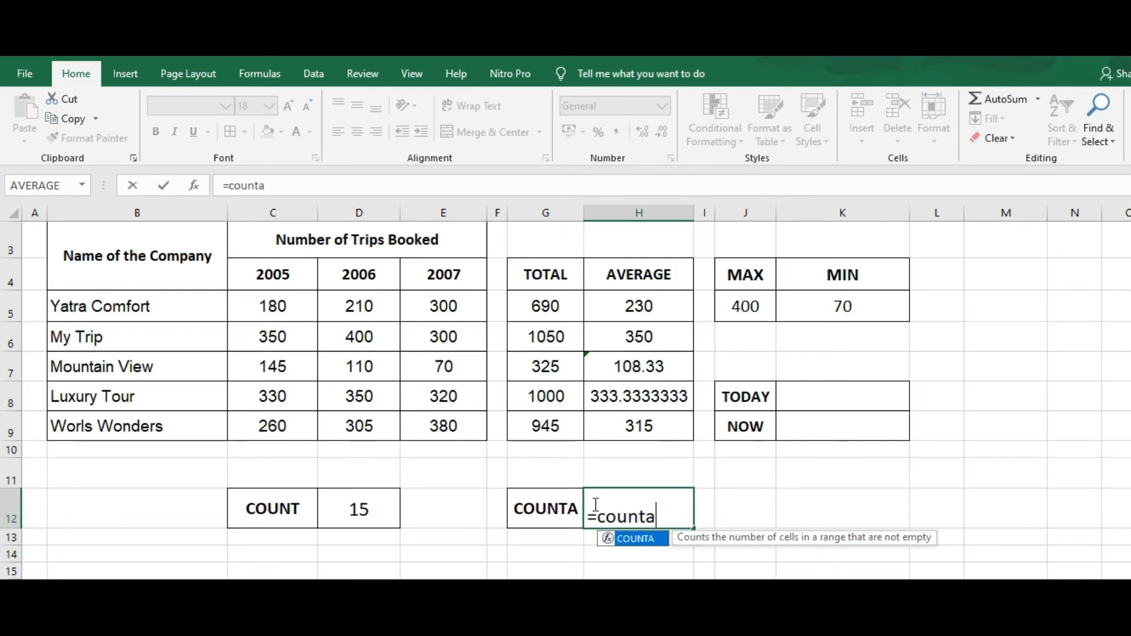
pyautogui.write('(')
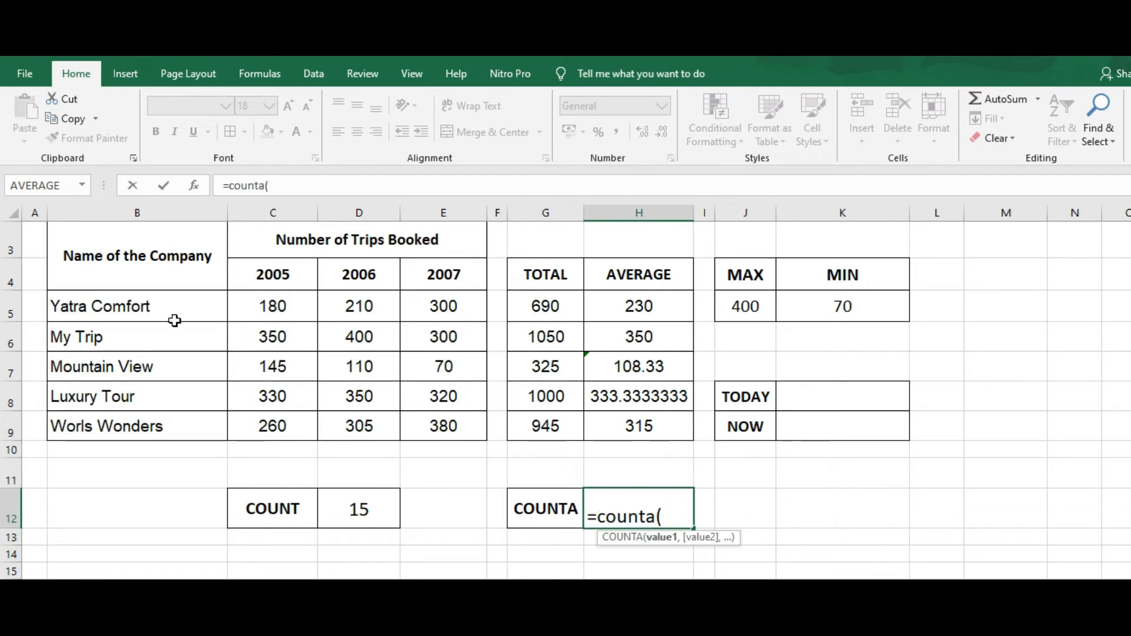
pyautogui.moveTo(138, 307); pyautogui.dragTo(419, 436)
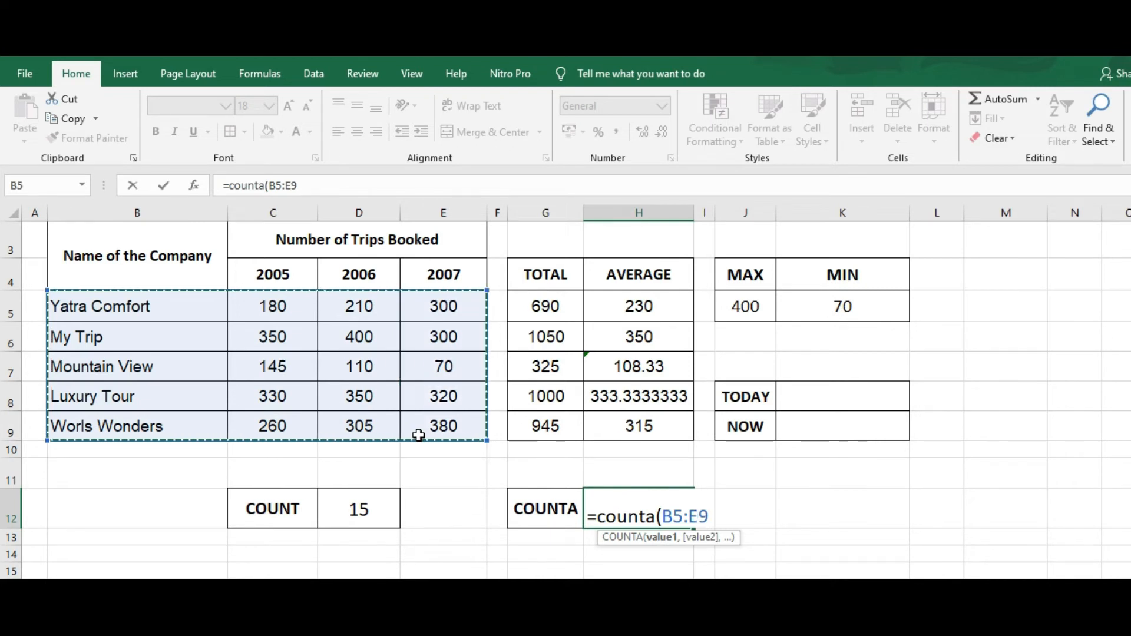
pyautogui.write(')')
pyautogui.press('Return')
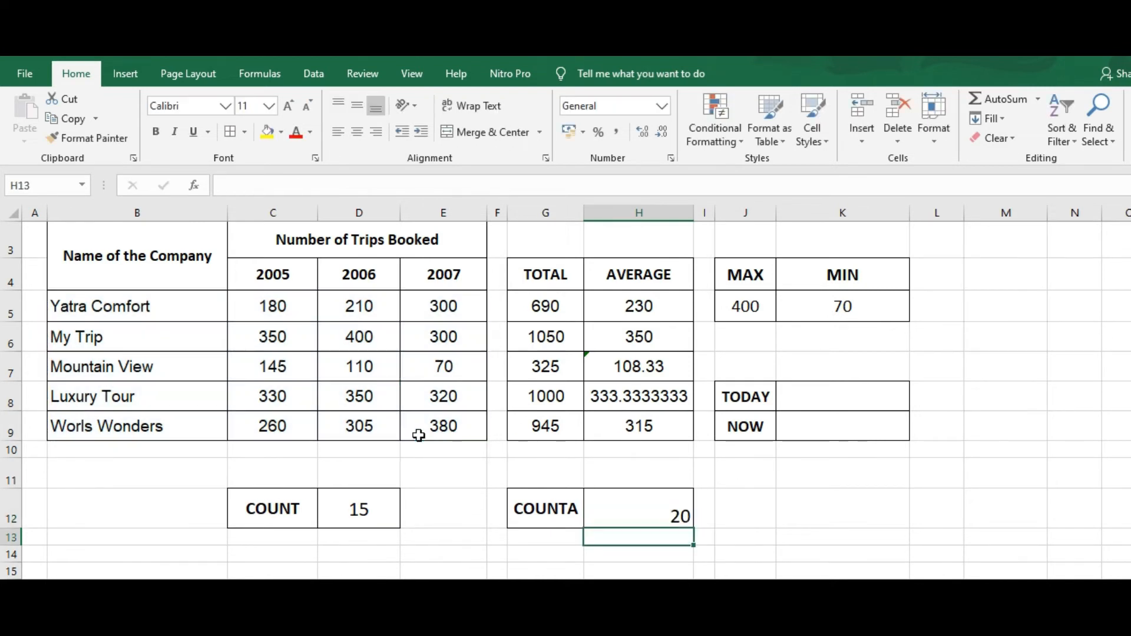
# - Centre the COUNTA result in cell H12 both horizontally and vertically
pyautogui.click(650, 501)
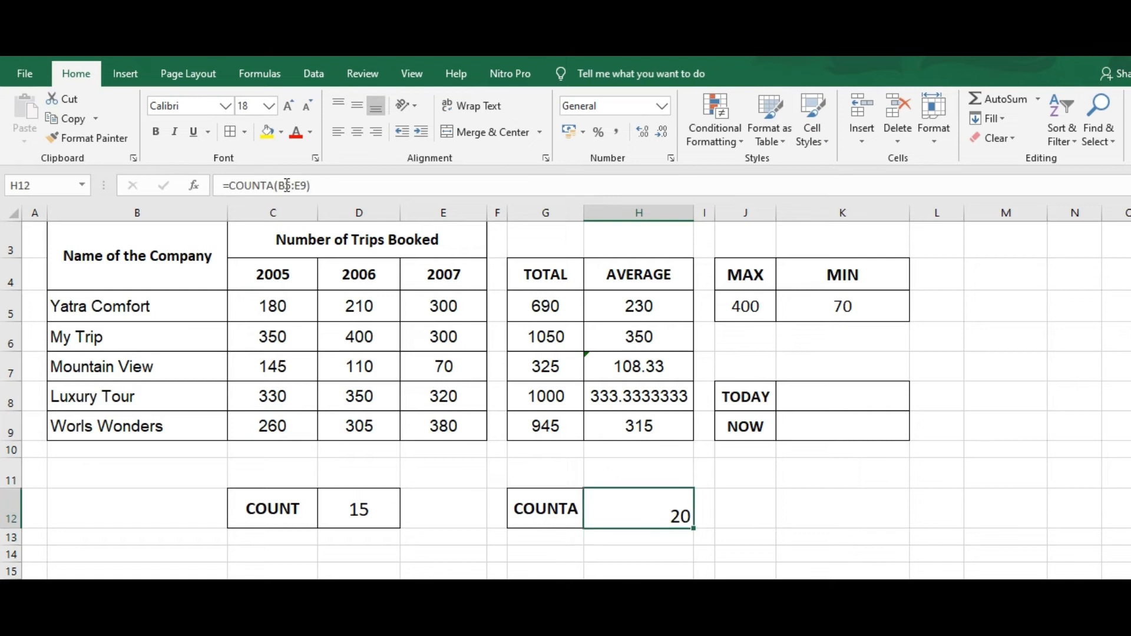
pyautogui.click(355, 136)
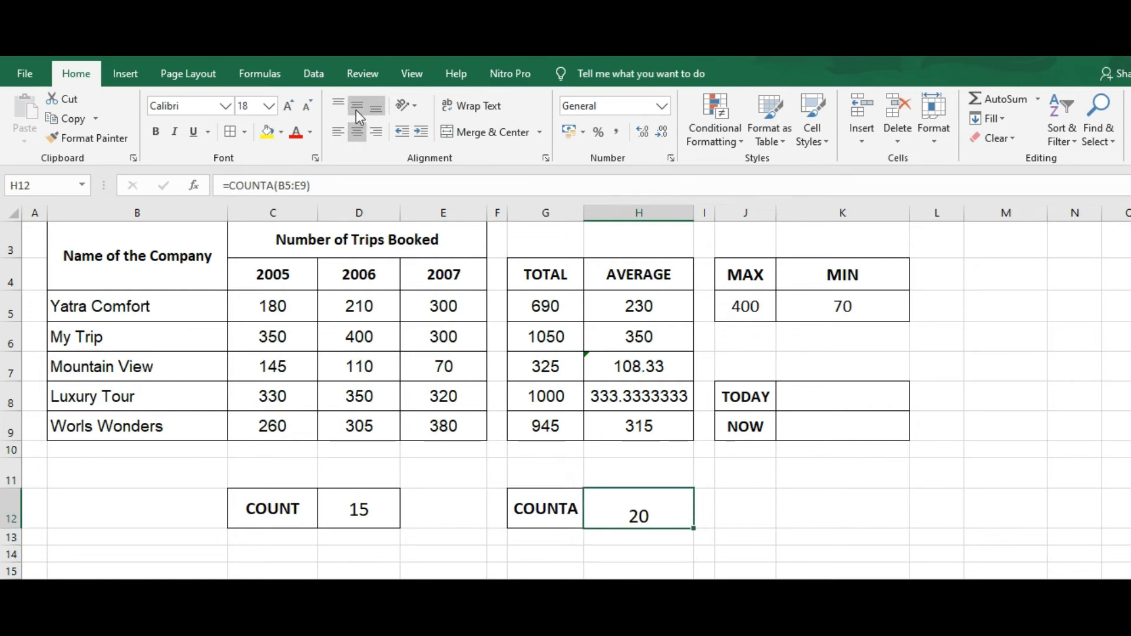
pyautogui.click(356, 109)
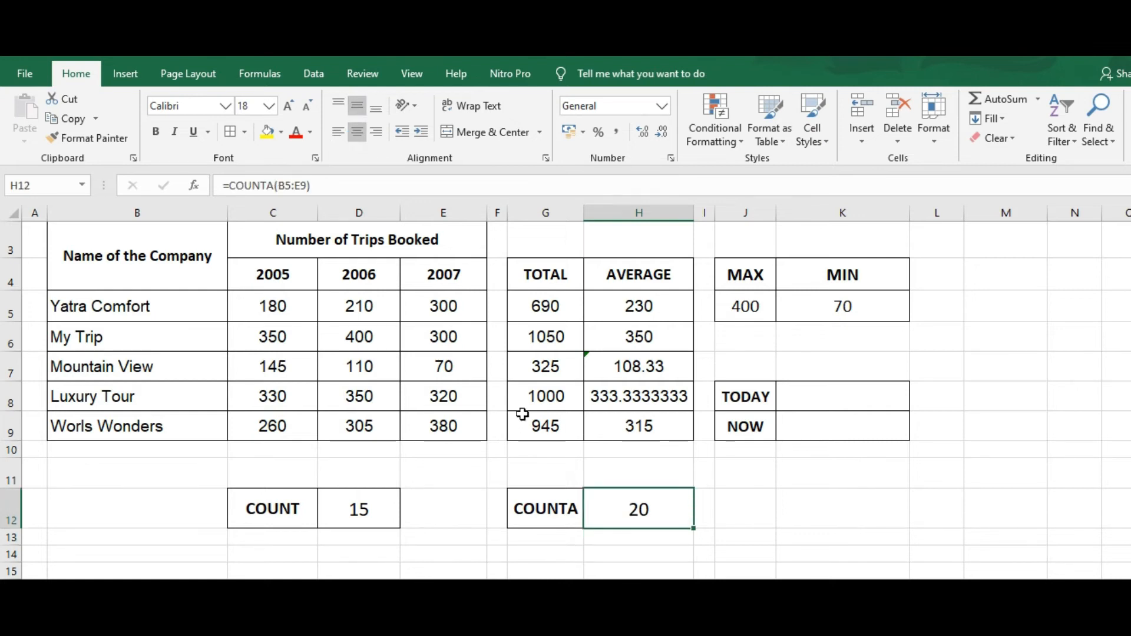
# - Change the COUNTA range in cell H12 to B5:E10 to include the empty row 10, and make that row taller
pyautogui.doubleClick(630, 508)
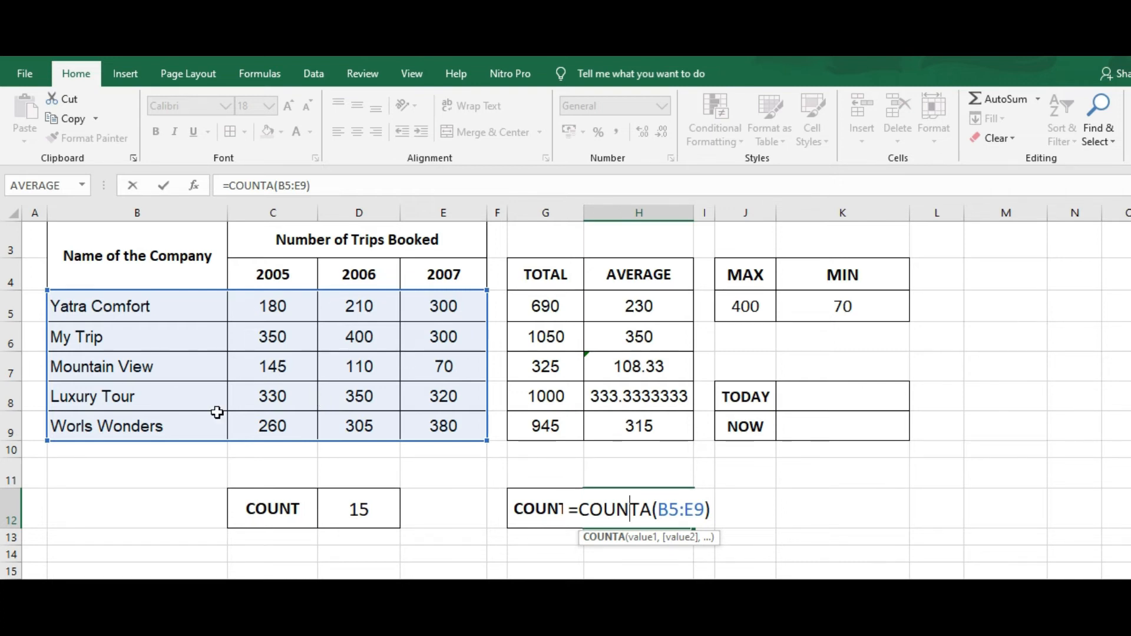
pyautogui.hotkey('ctrl', 'Return')
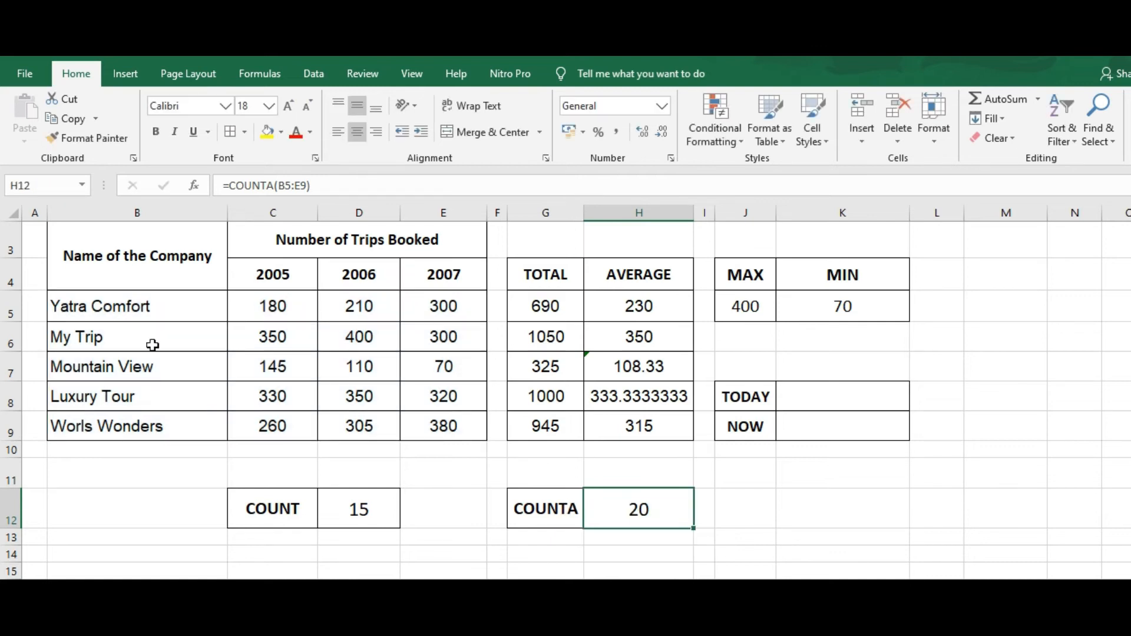
pyautogui.doubleClick(643, 511)
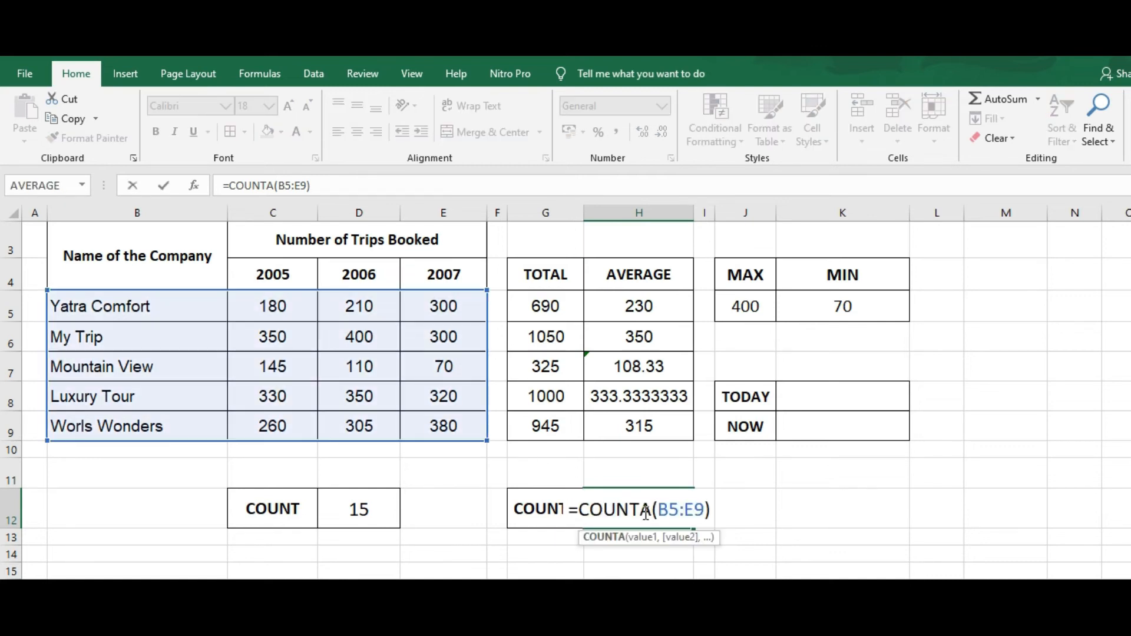
pyautogui.click(706, 512)
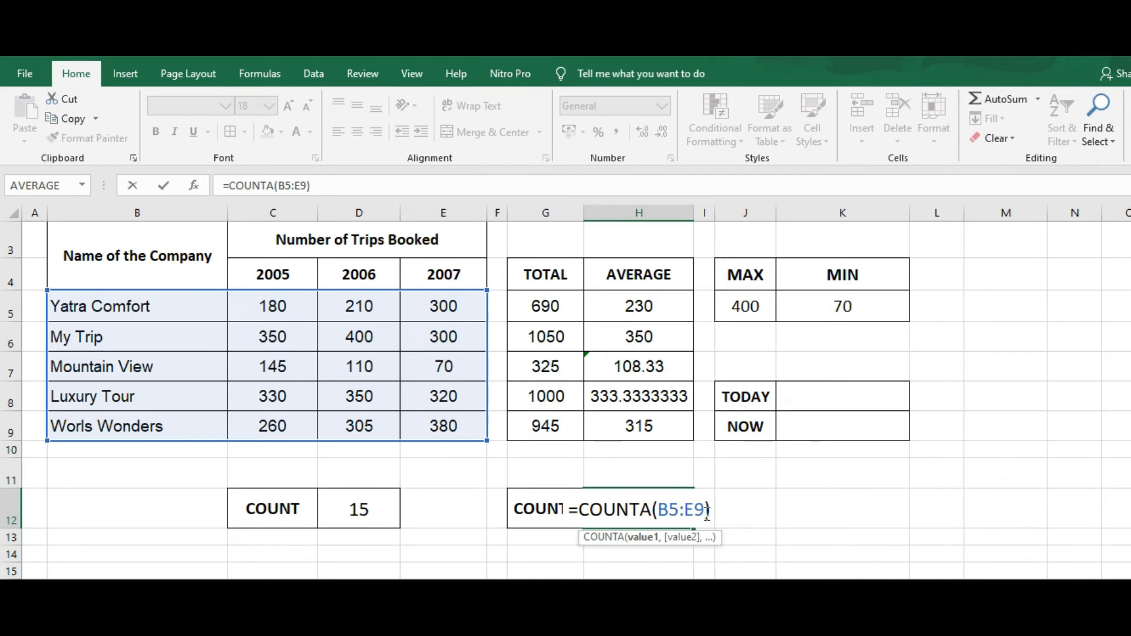
pyautogui.press('BackSpace')
pyautogui.press('BackSpace')
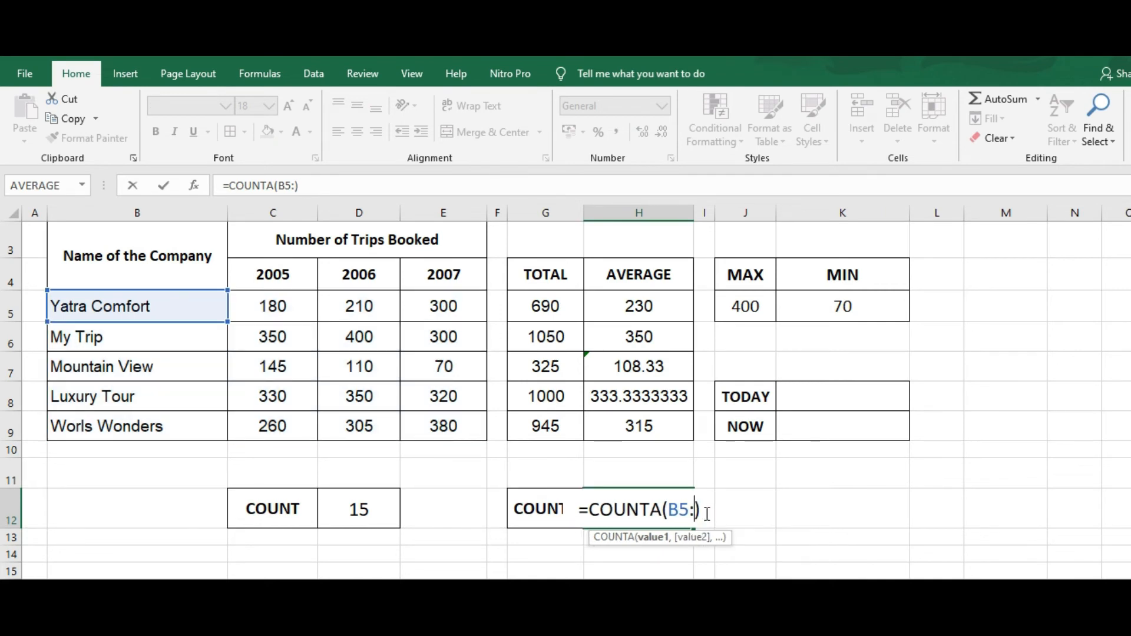
pyautogui.press('BackSpace')
pyautogui.press('BackSpace')
pyautogui.press('BackSpace')
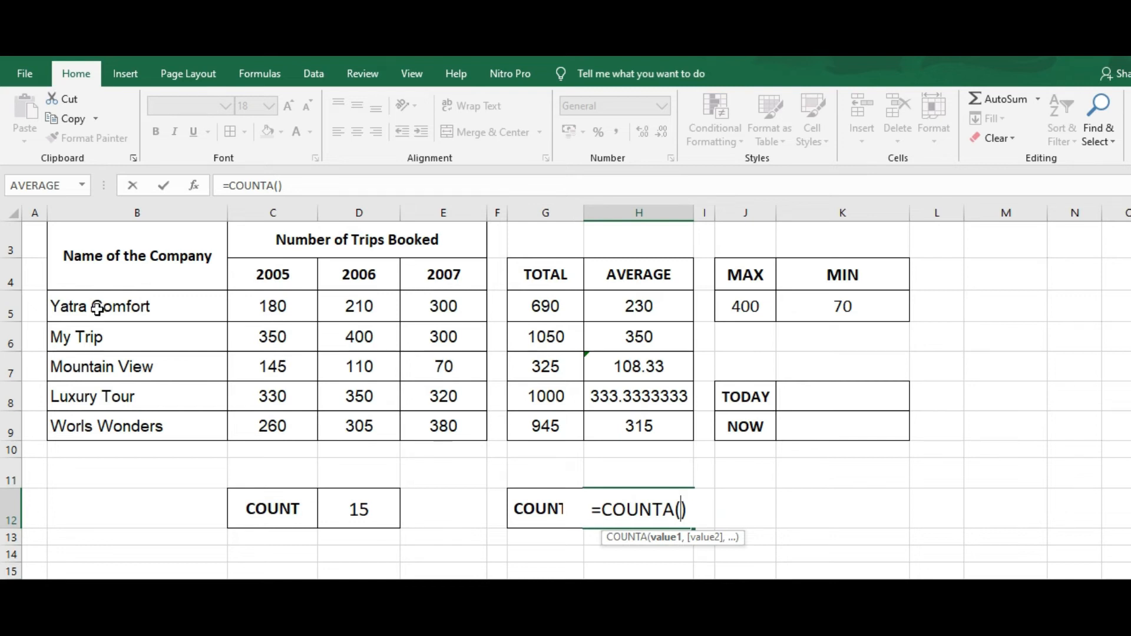
pyautogui.moveTo(97, 308); pyautogui.dragTo(444, 456)
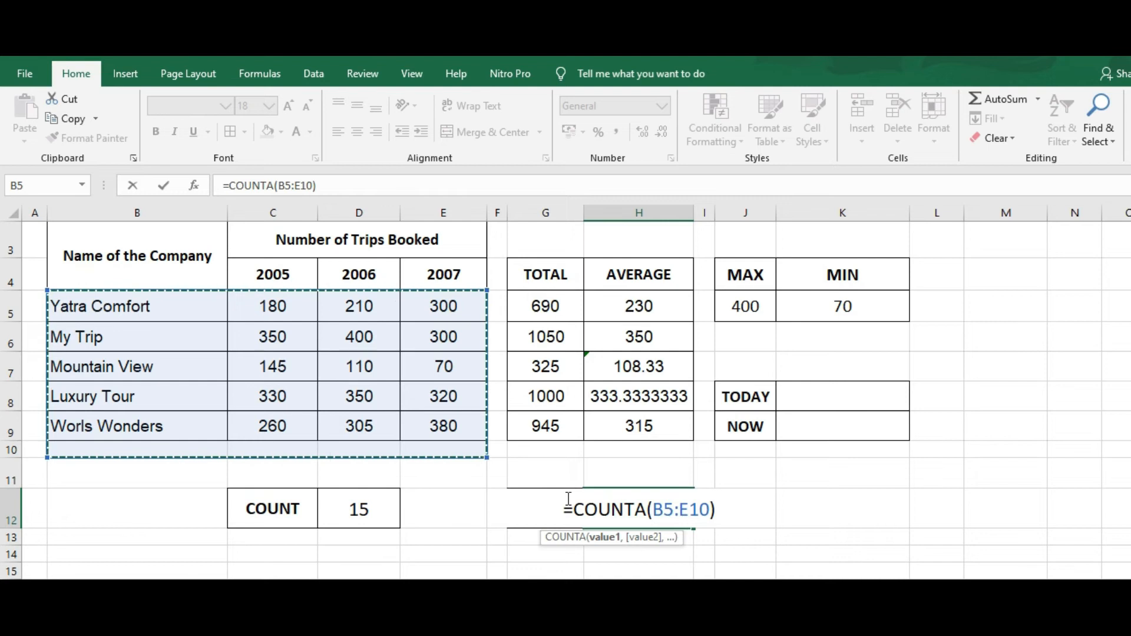
pyautogui.press('Return')
pyautogui.click(647, 512)
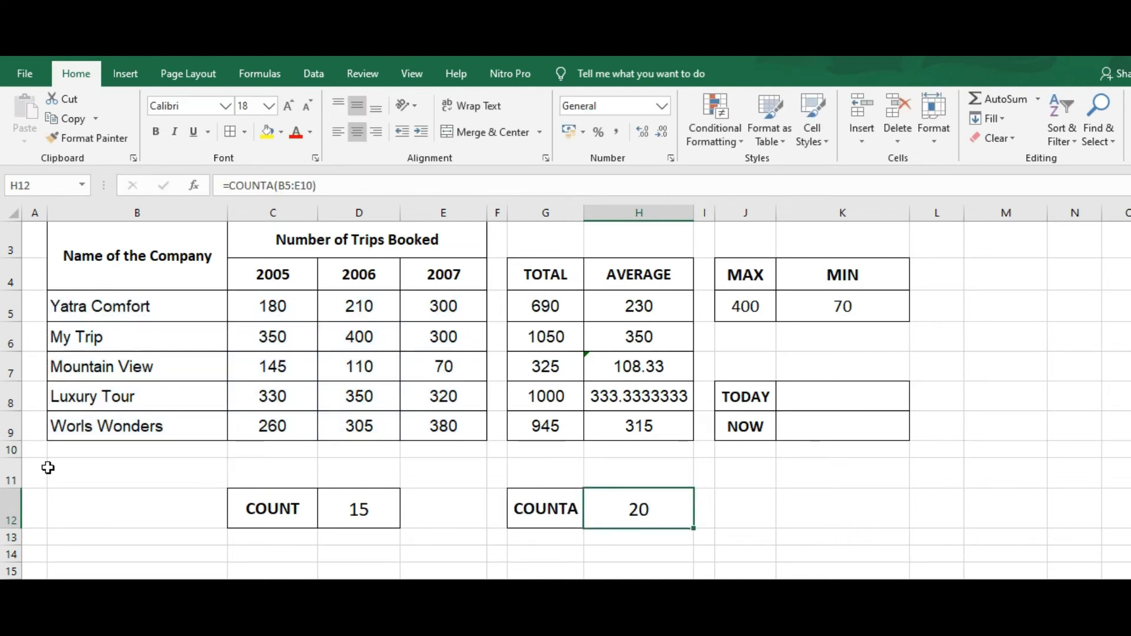
pyautogui.moveTo(13, 459); pyautogui.dragTo(12, 474)
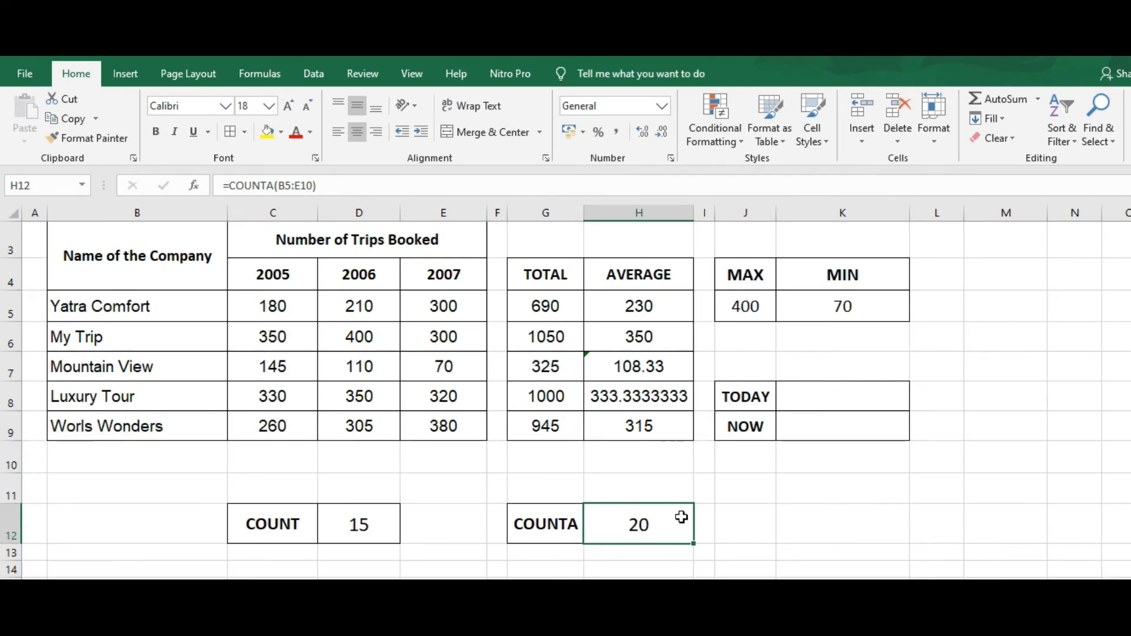
# - Examine the cell range referenced by the COUNTA formula in cell H12
pyautogui.doubleClick(649, 525)
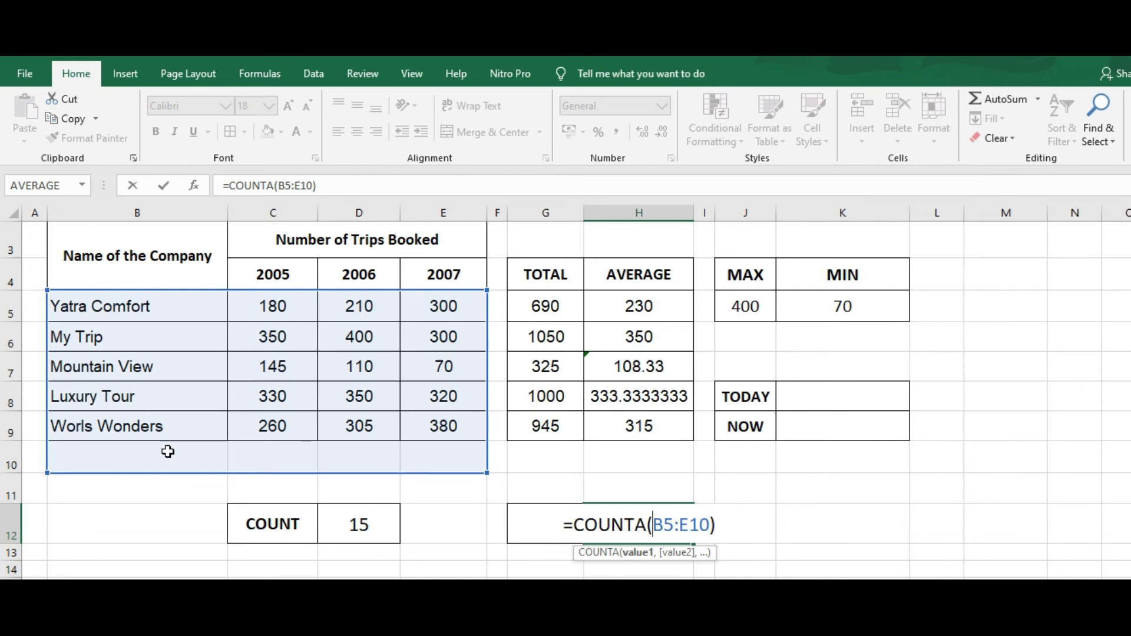
pyautogui.hotkey('ctrl', 'Return')
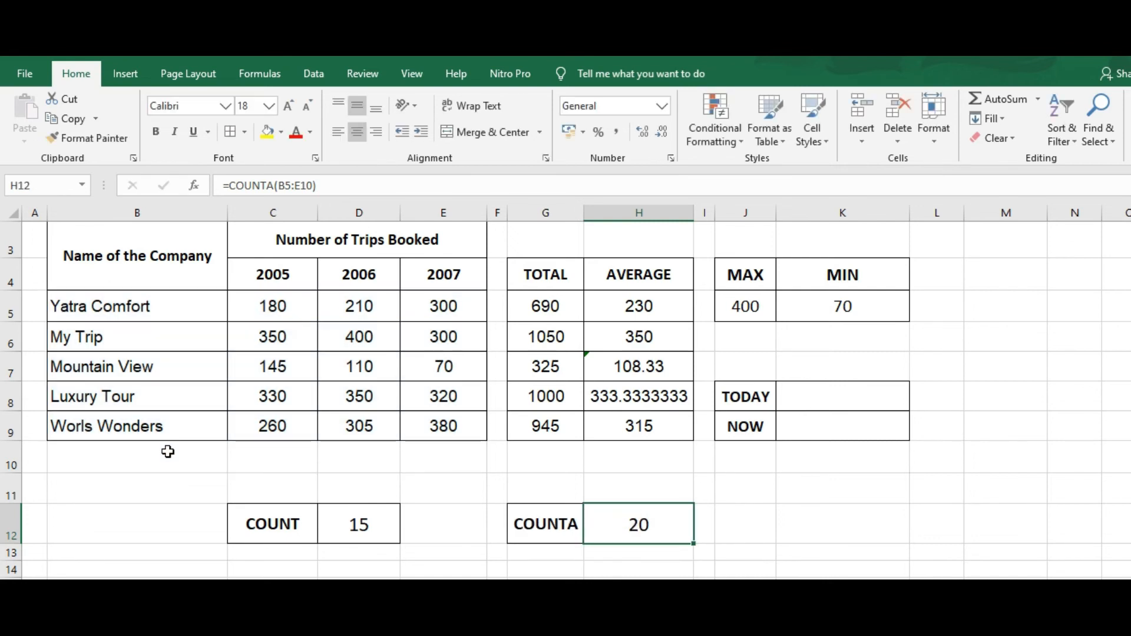
# - Enter =TODAY() in cell K8 beside the TODAY label
pyautogui.click(809, 396)
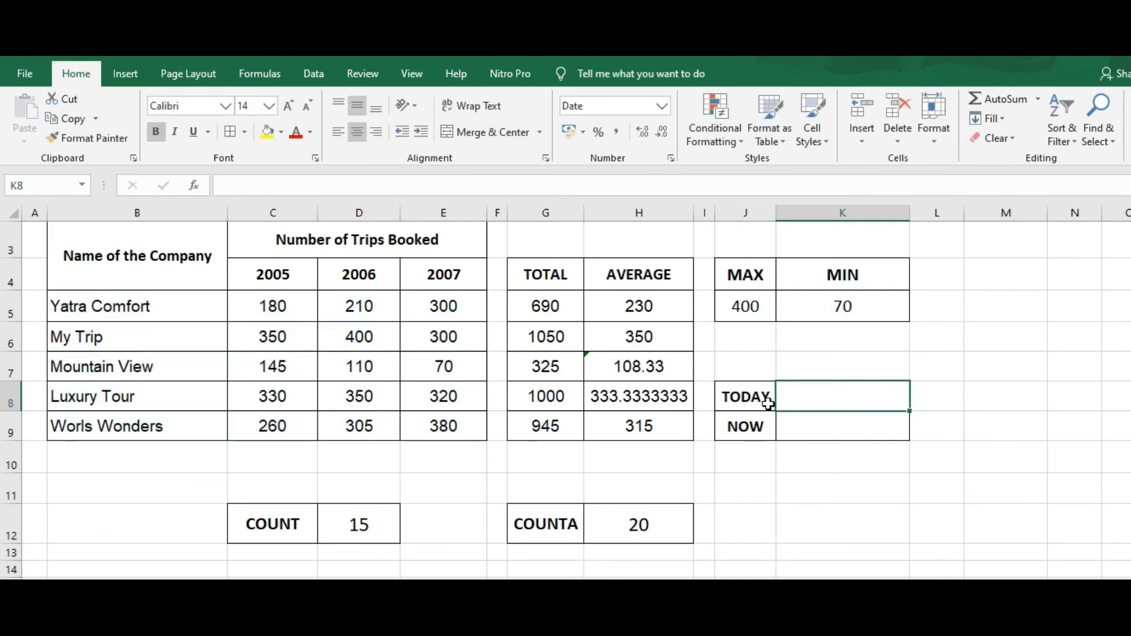
pyautogui.doubleClick(811, 397)
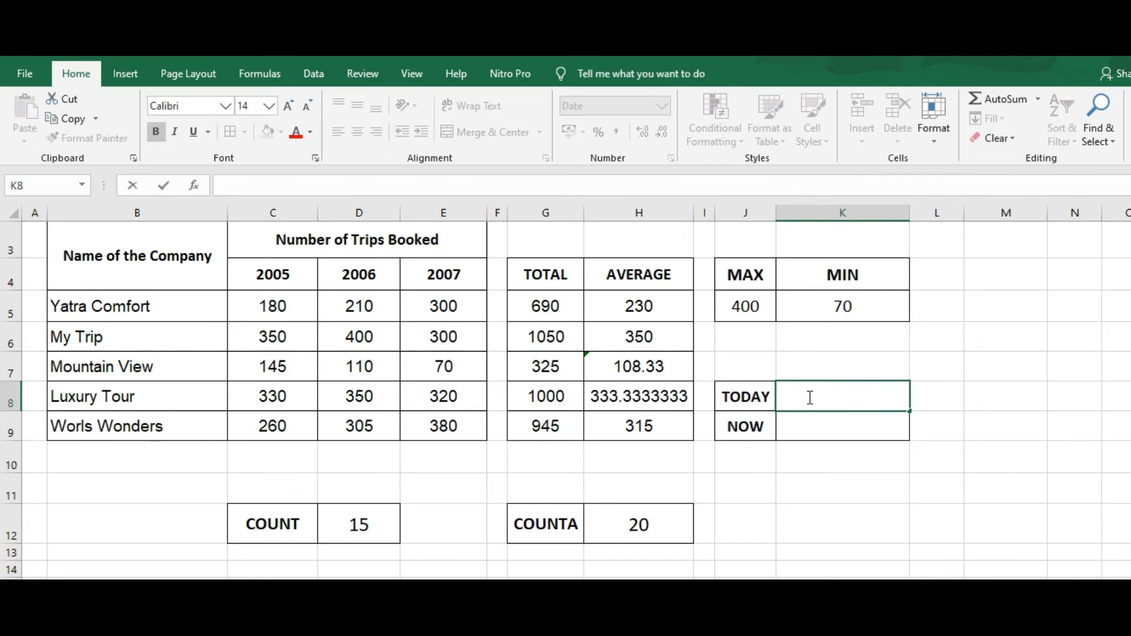
pyautogui.write('=')
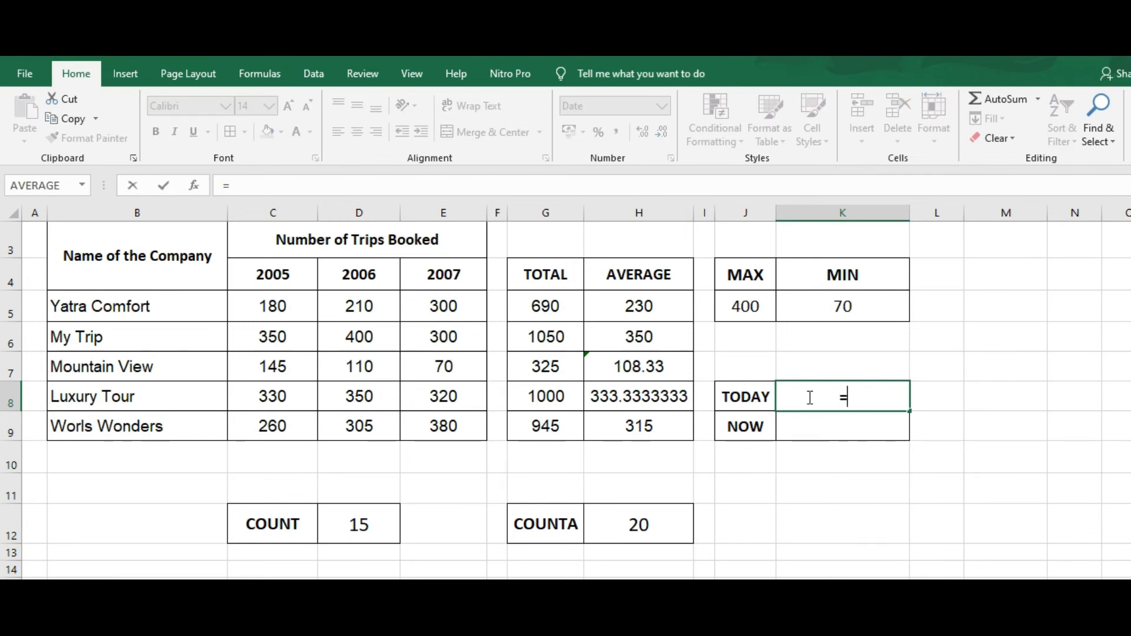
pyautogui.write('today()')
pyautogui.press('Return')
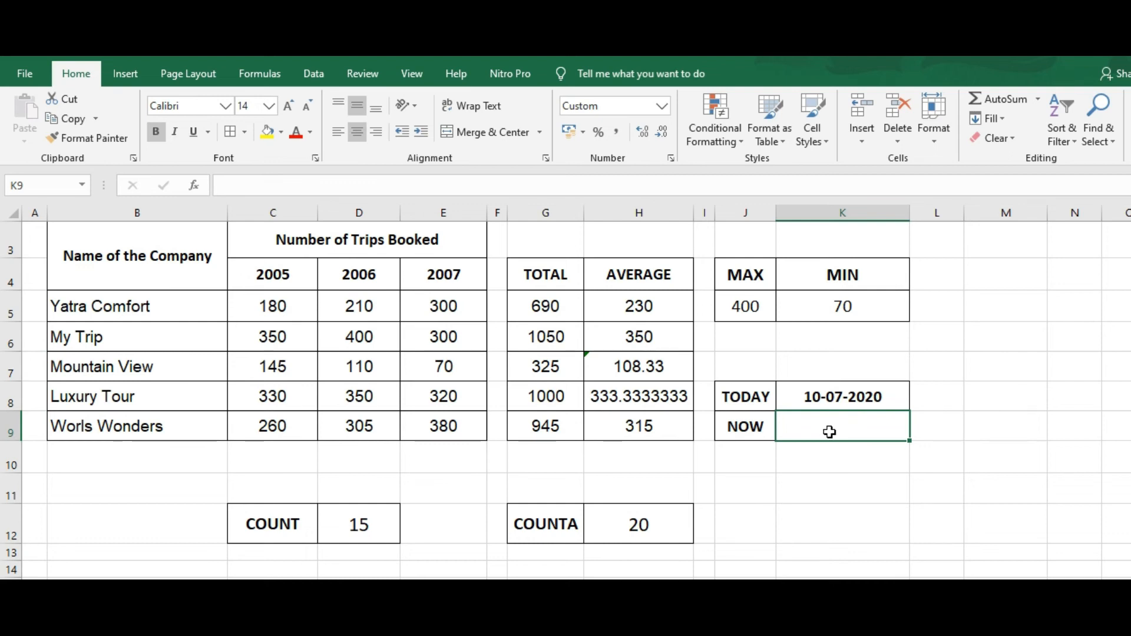
# - Enter =NOW() in cell K9 beside the NOW label
pyautogui.write('=')
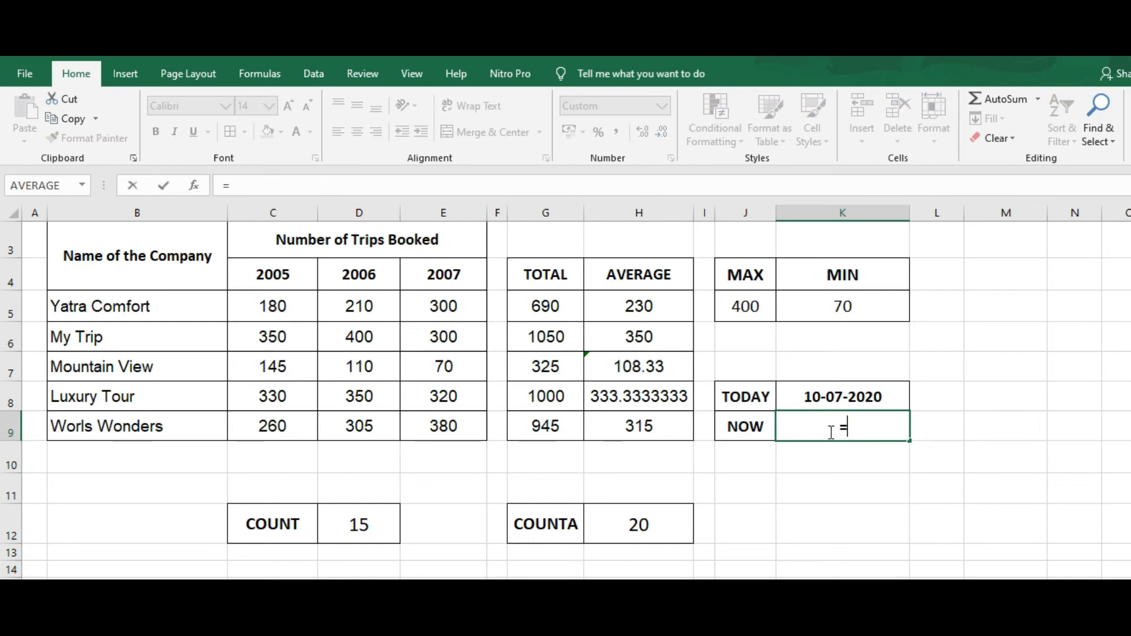
pyautogui.write('no')
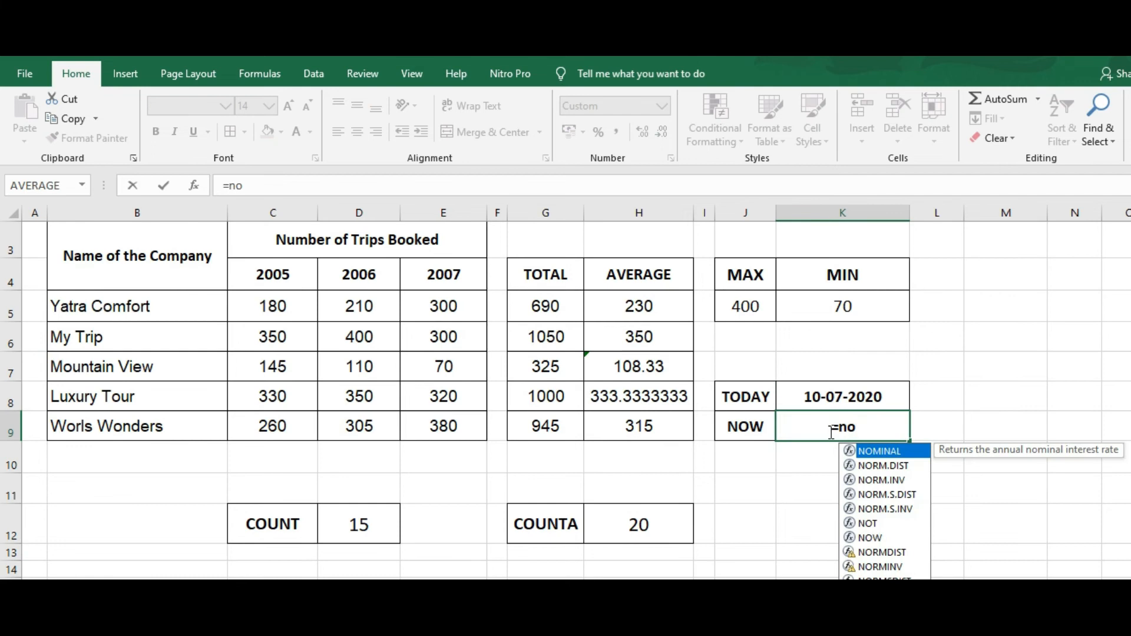
pyautogui.write('w()')
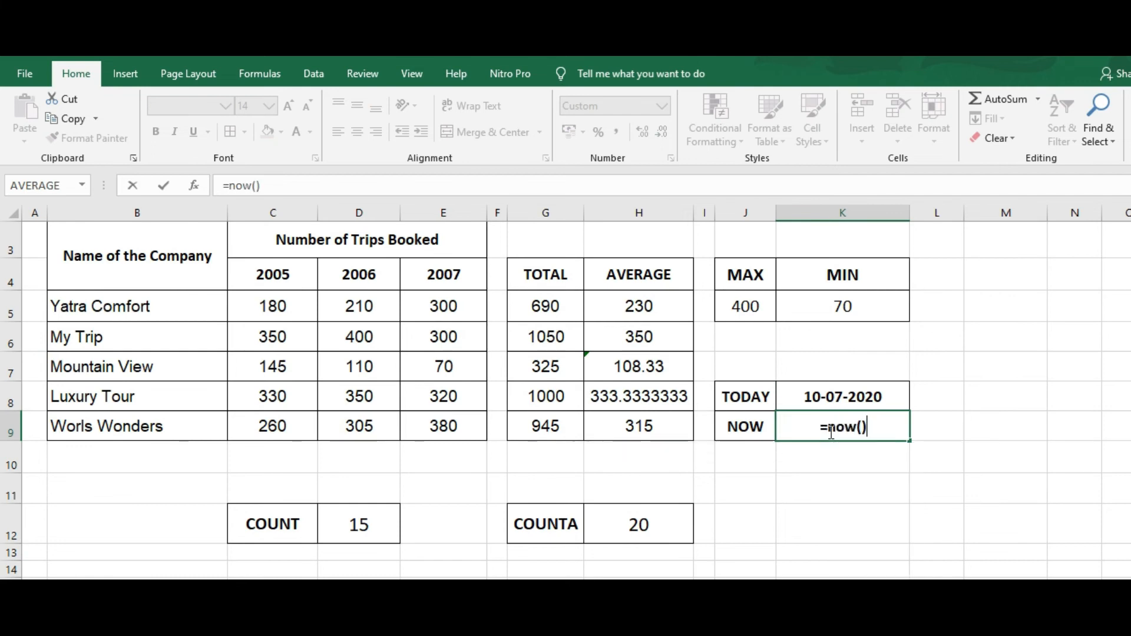
pyautogui.press('Return')
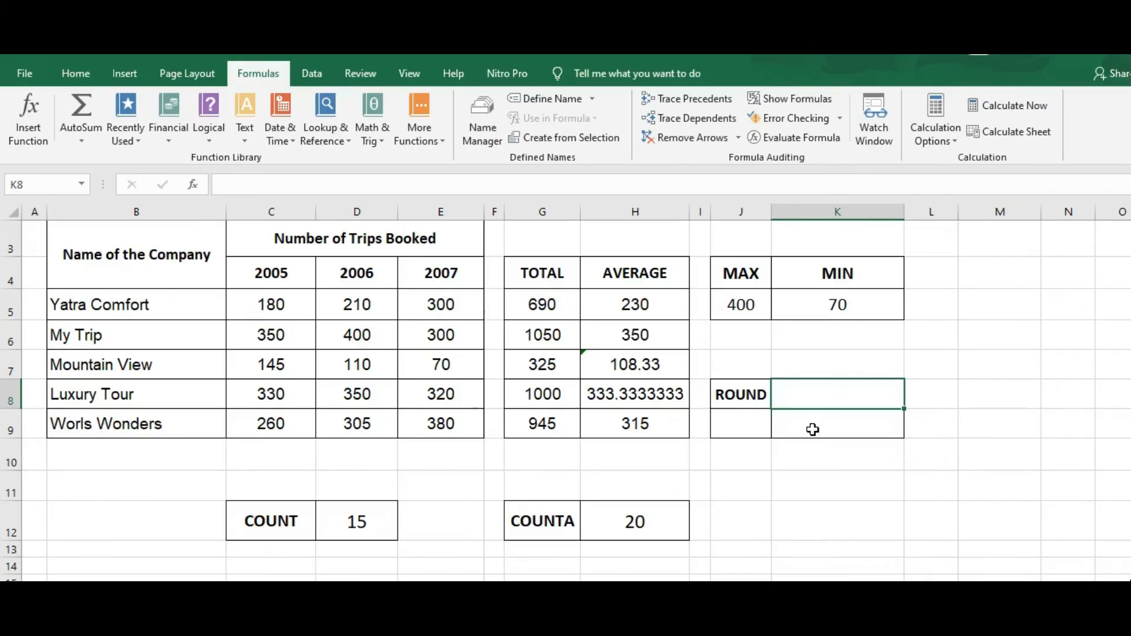
# - Insert the Math & Trig function ROUND in cell K8 beside the ROUND label, with Number 12.4523 and Num_digits 2
pyautogui.click(744, 400)
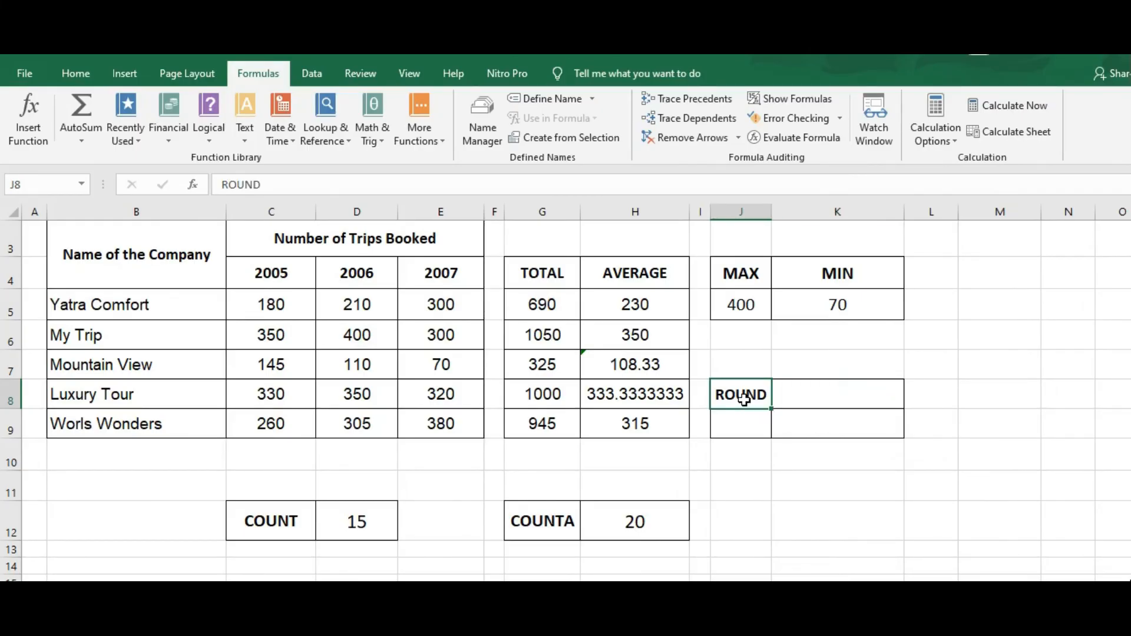
pyautogui.click(808, 390)
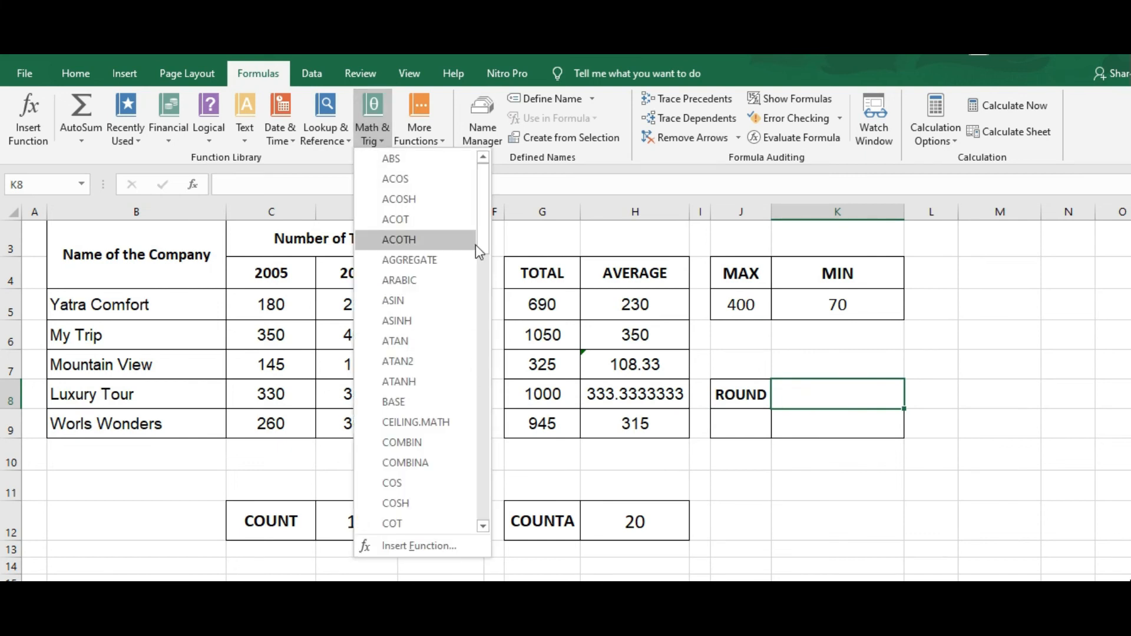
pyautogui.moveTo(486, 237); pyautogui.dragTo(493, 437)
pyautogui.click(404, 439)
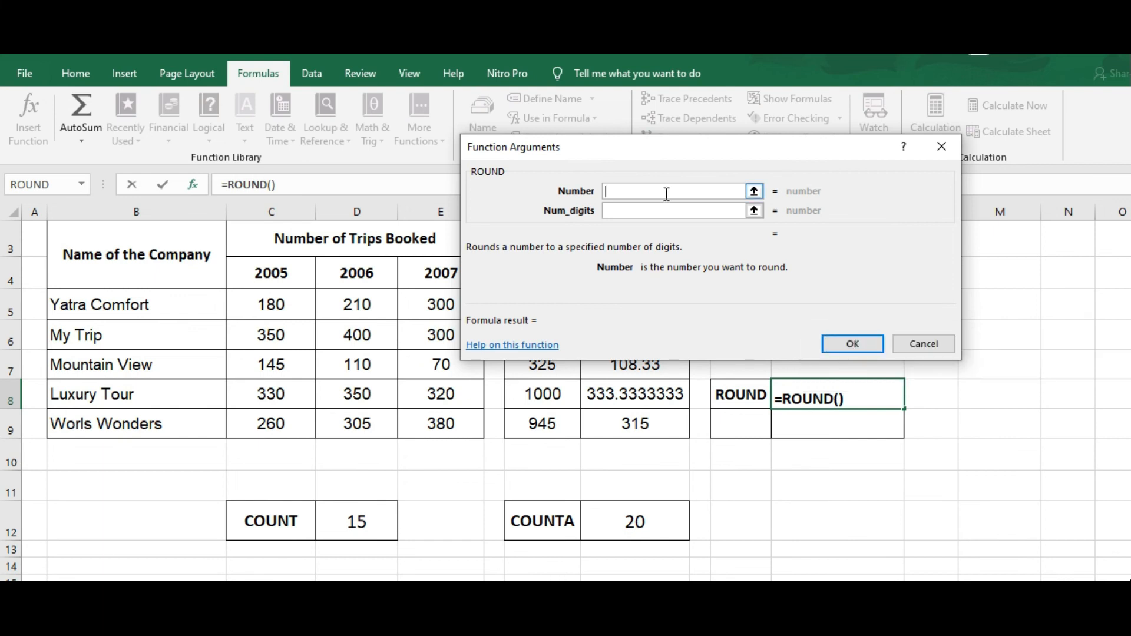
pyautogui.write('12.4523')
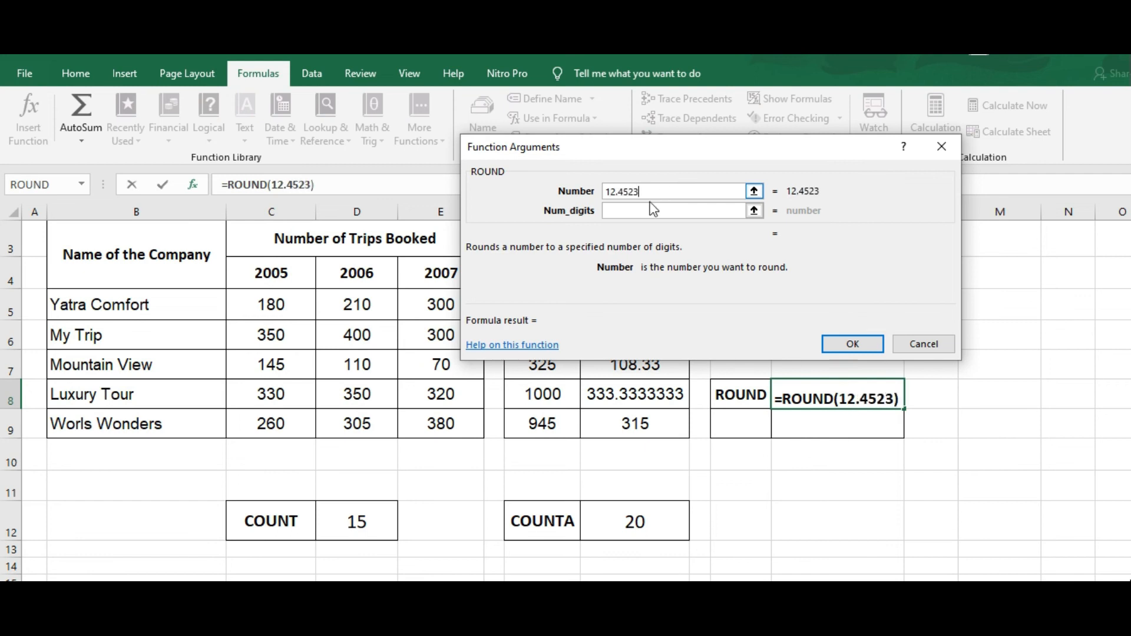
pyautogui.click(641, 211)
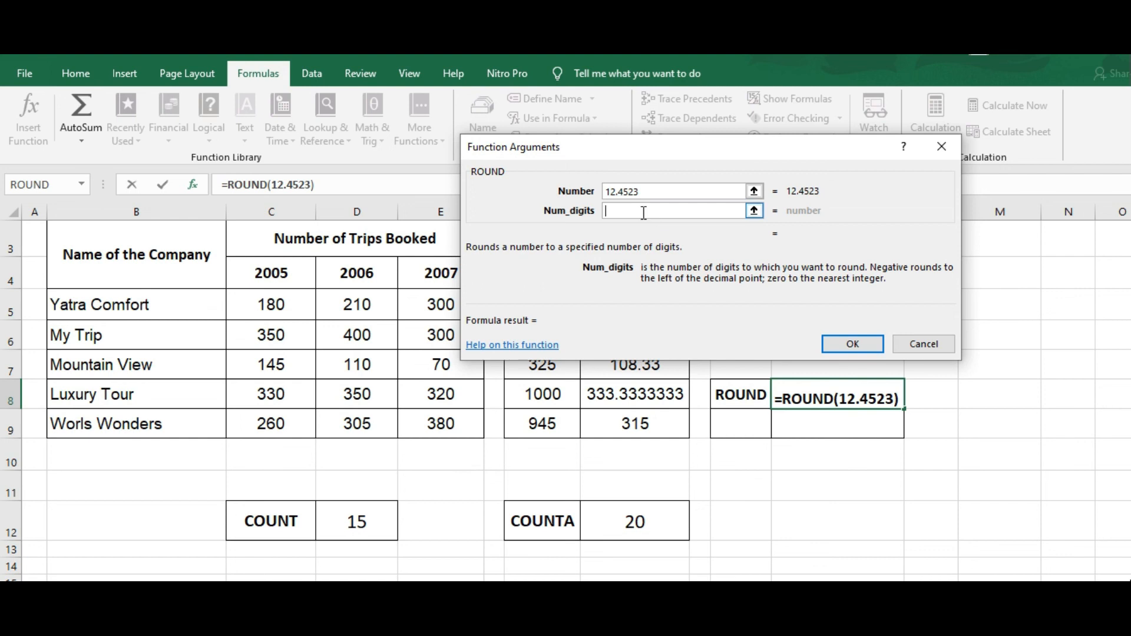
pyautogui.write('2')
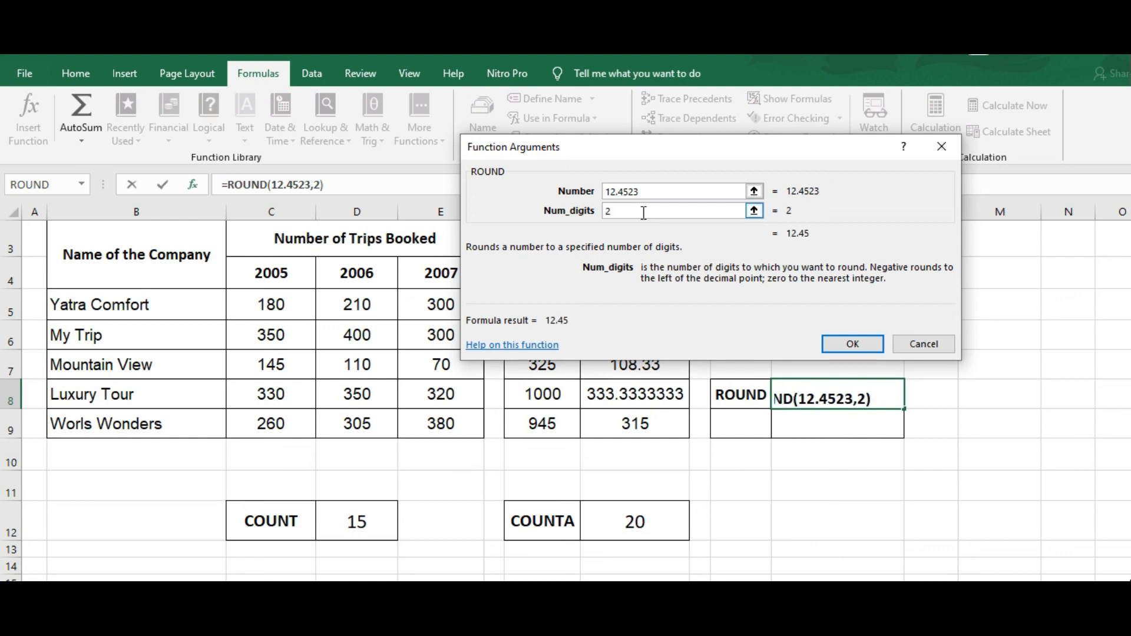
pyautogui.click(854, 347)
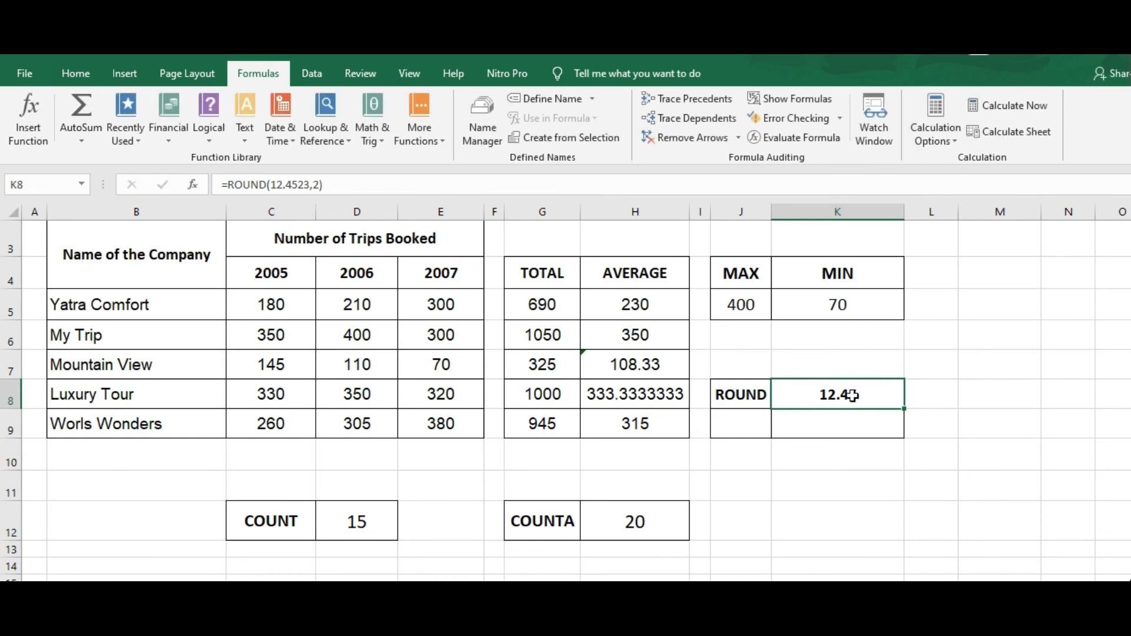